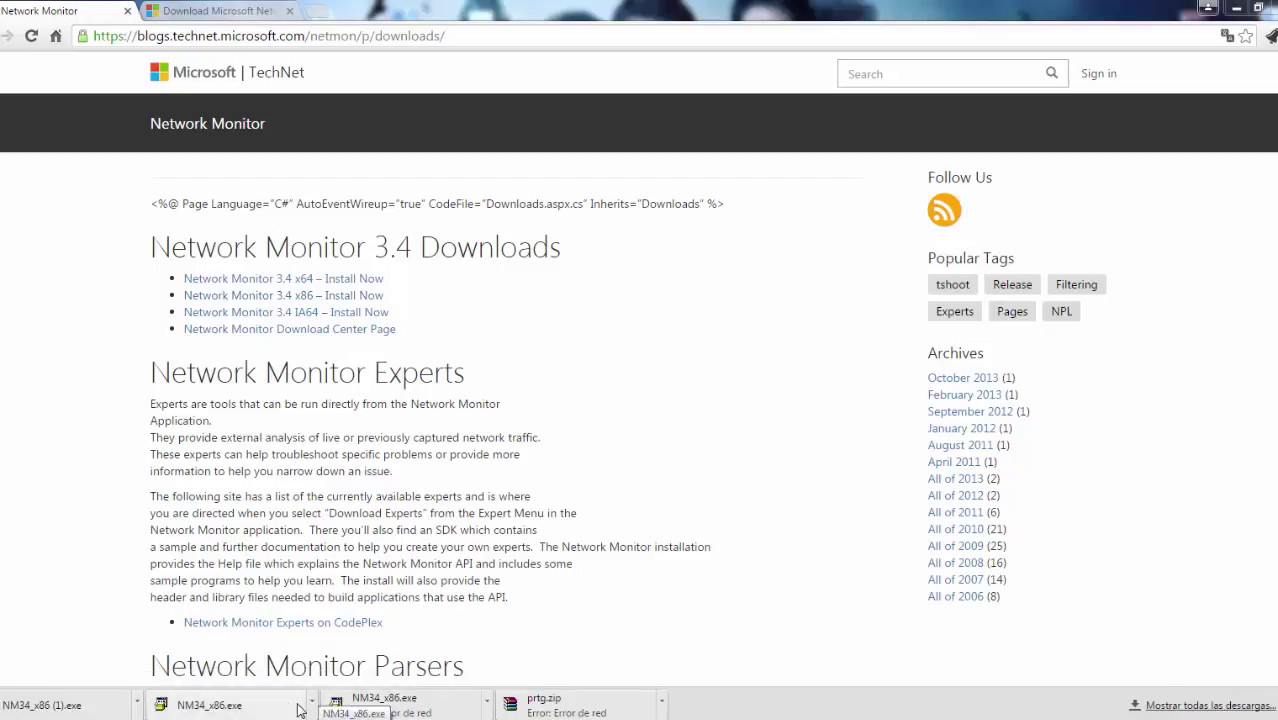
- Locate the downloaded NM34_x86.exe in its folder, run it as administrator, and agree to install Microsoft Network Monitor
{"action": "left_click", "coordinate": [313, 703]}
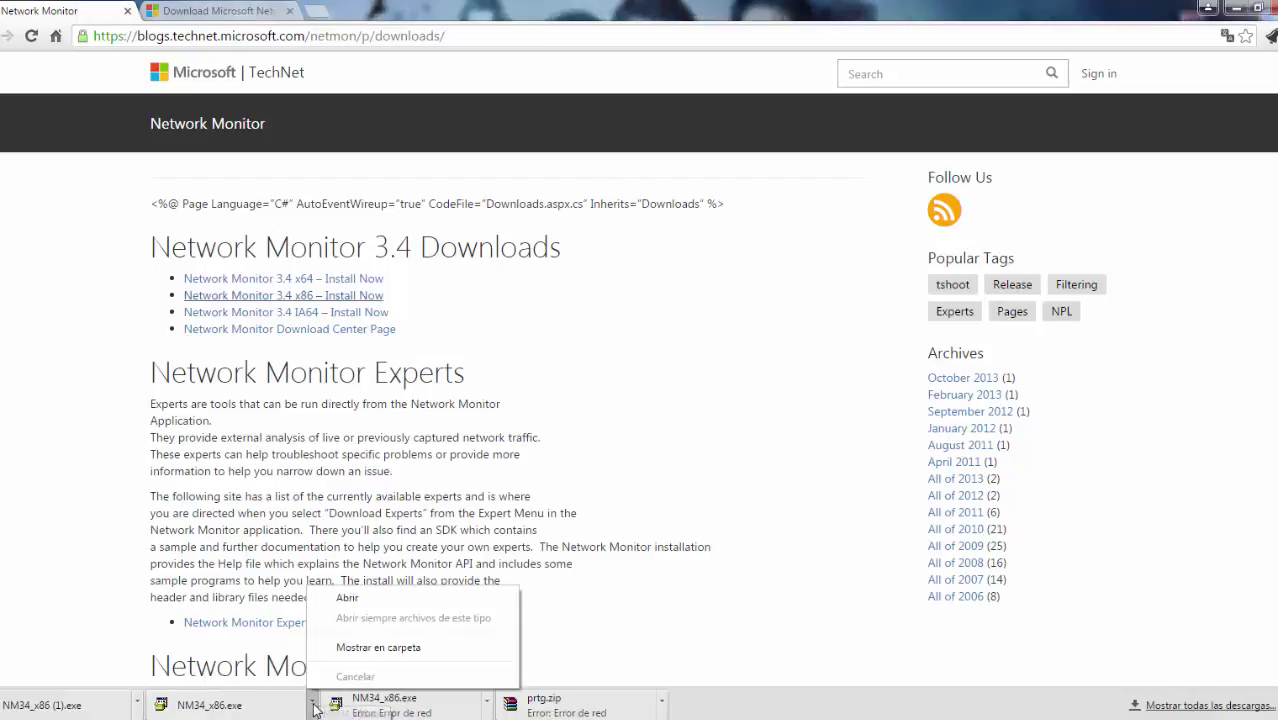
{"action": "left_click", "coordinate": [364, 651]}
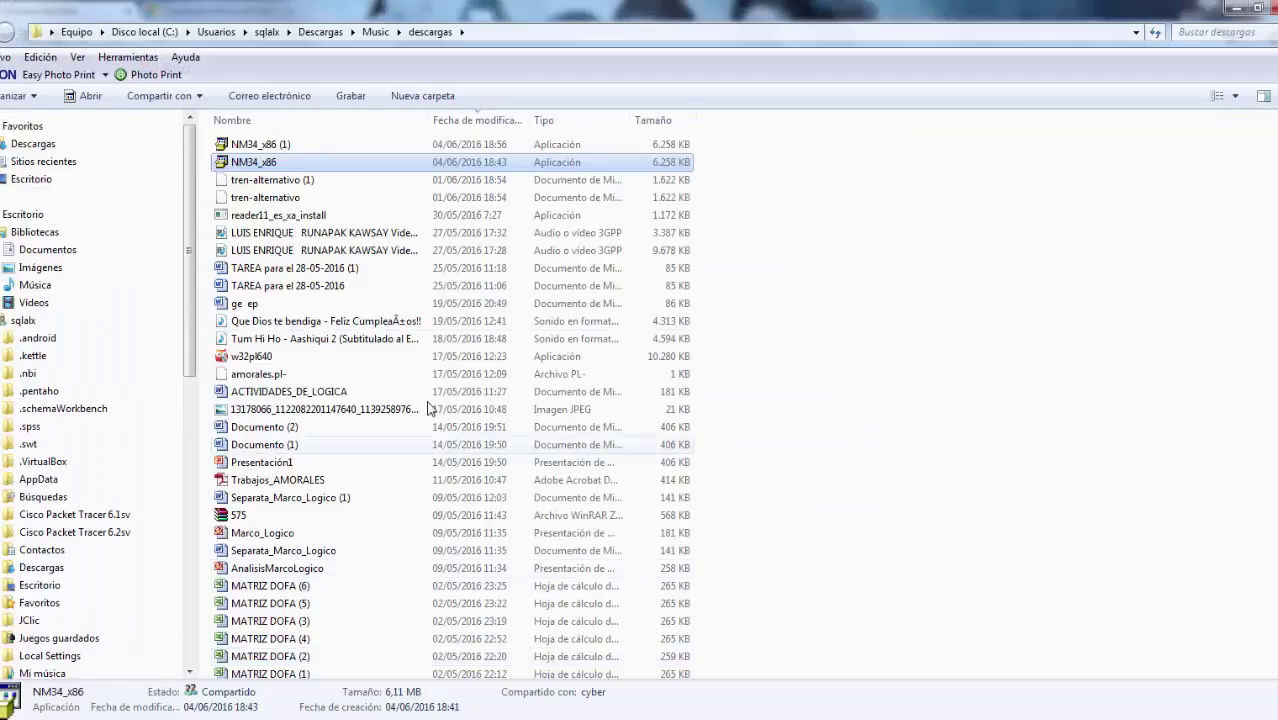
{"action": "right_click", "coordinate": [277, 161]}
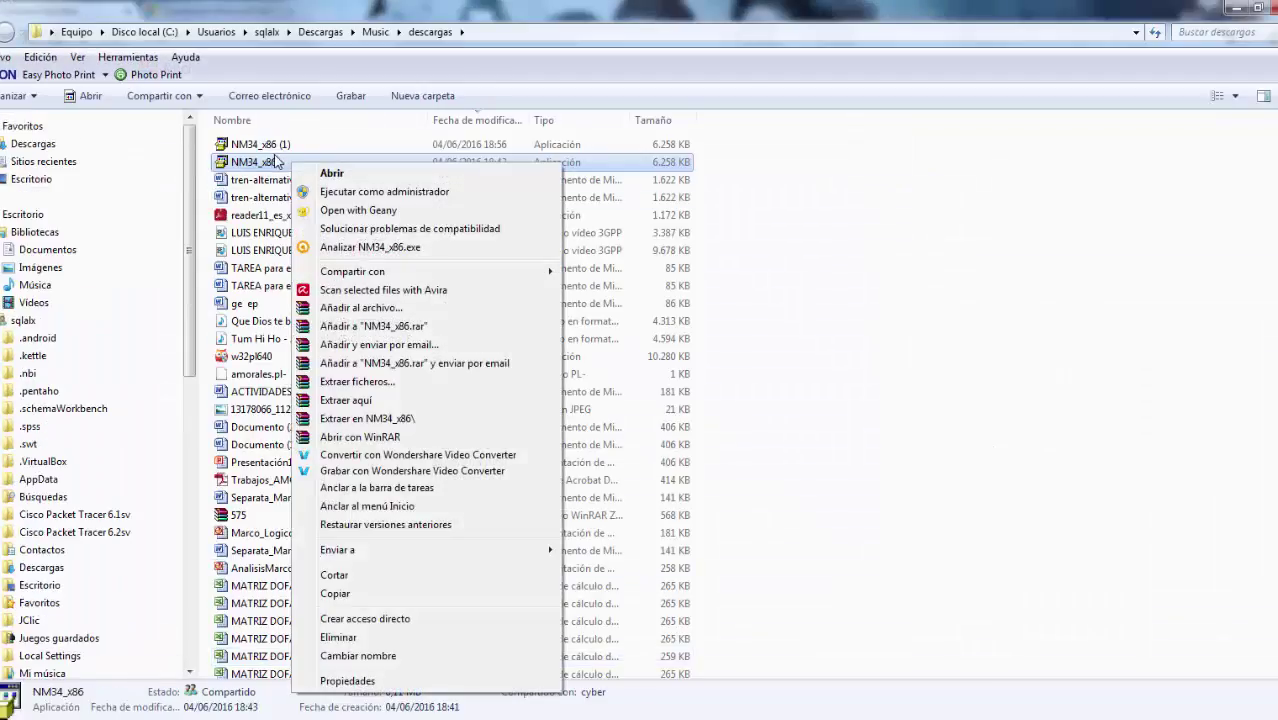
{"action": "left_click", "coordinate": [330, 191]}
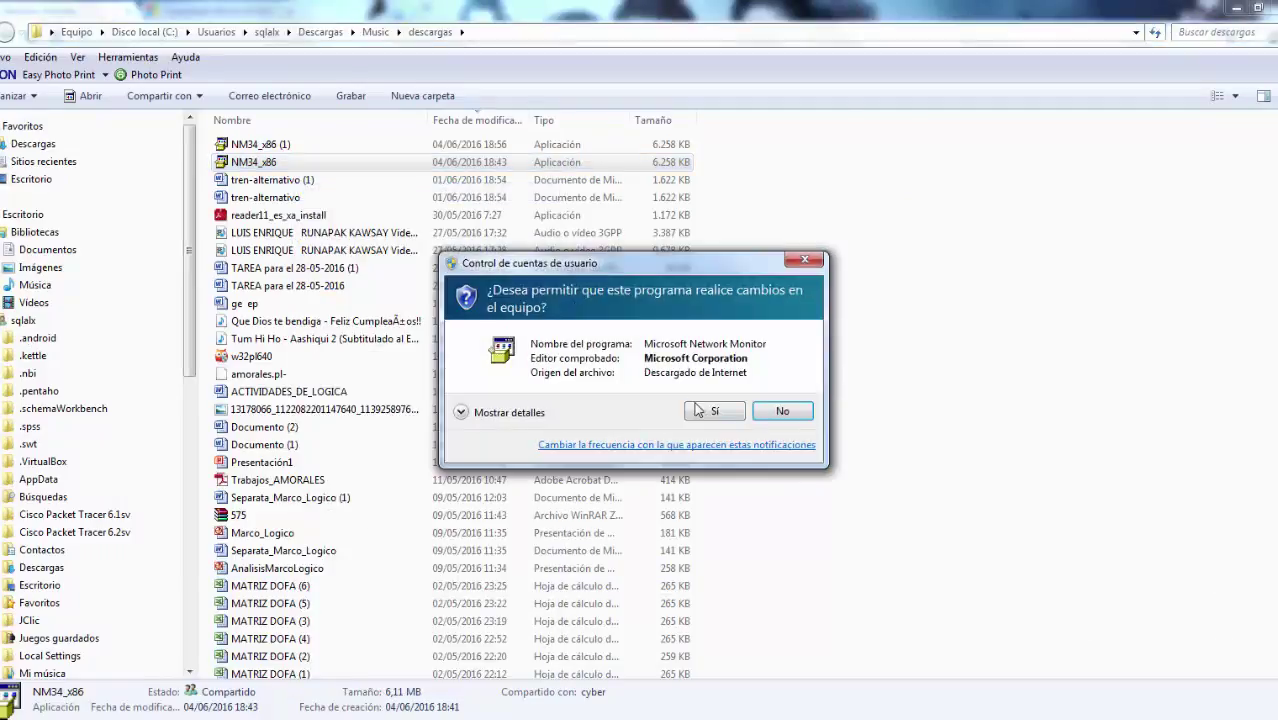
{"action": "left_click", "coordinate": [697, 408]}
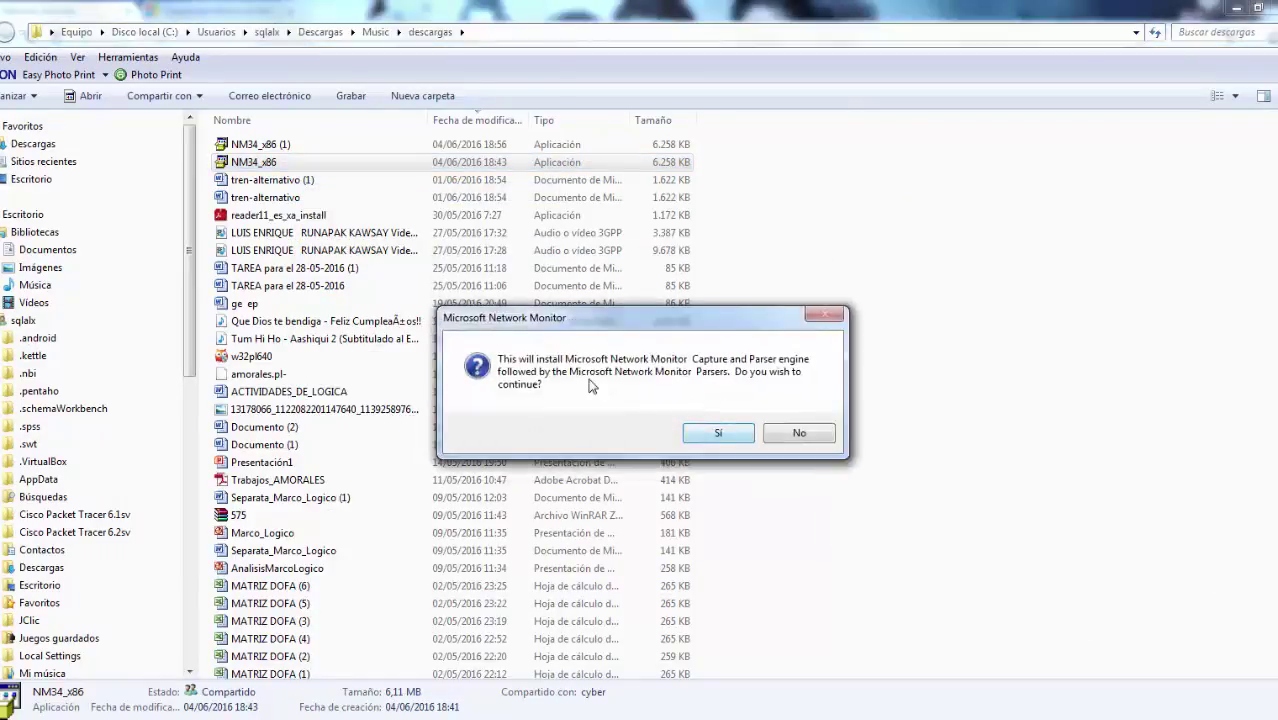
{"action": "left_click", "coordinate": [708, 430]}
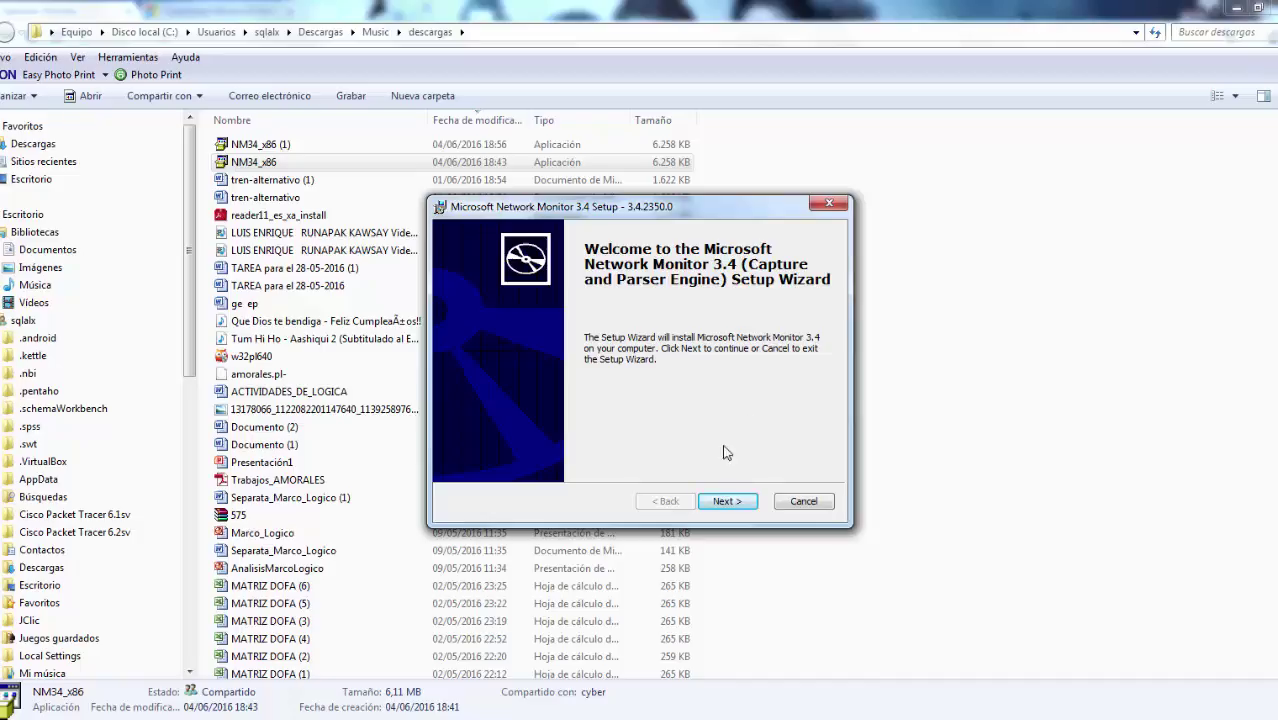
- Read through the Microsoft Network Monitor 3.4 license agreement, accept its terms, and continue to the setup type choice
{"action": "left_click", "coordinate": [729, 500]}
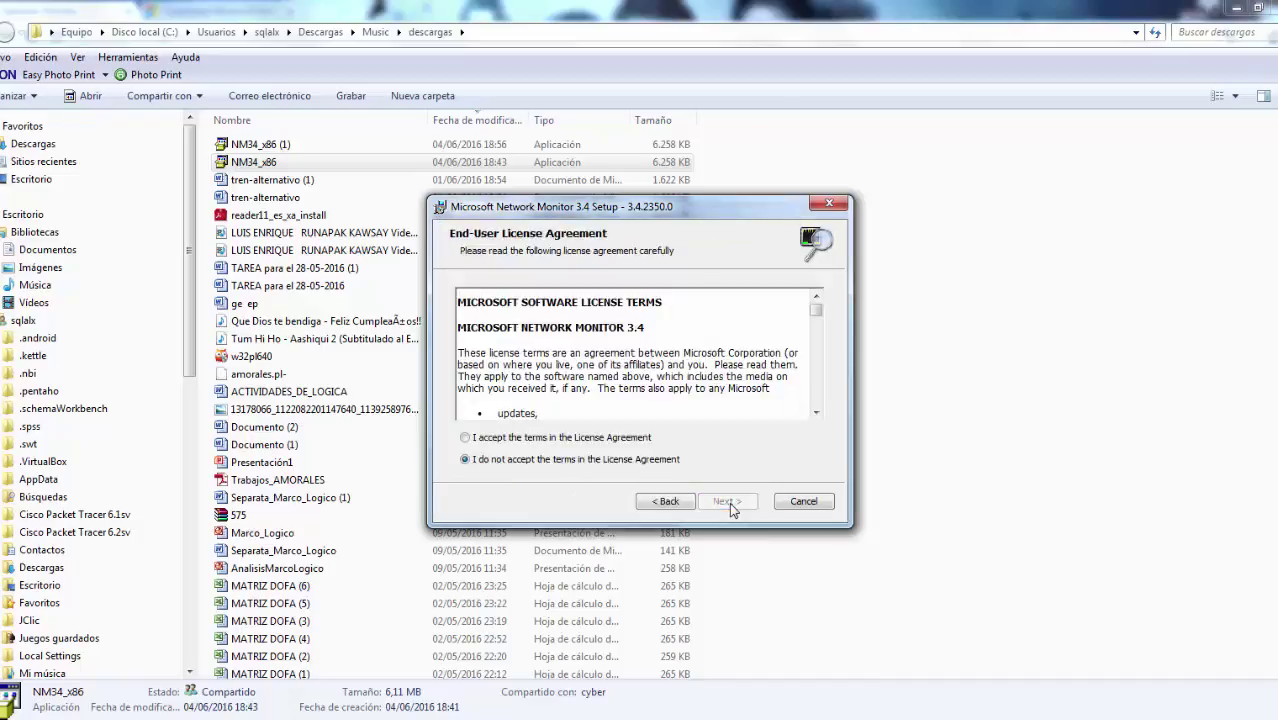
{"action": "left_click", "coordinate": [545, 439]}
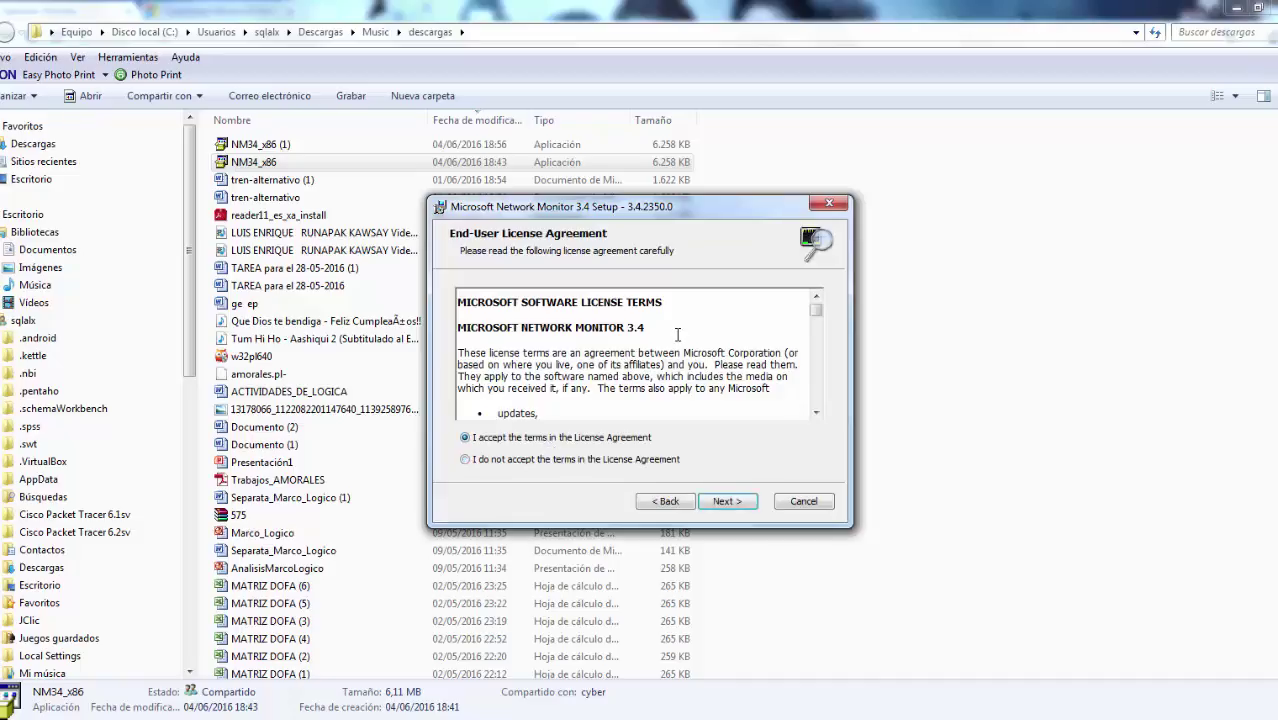
{"action": "scroll", "coordinate": [657, 365], "scroll_direction": "down", "scroll_amount": 10}
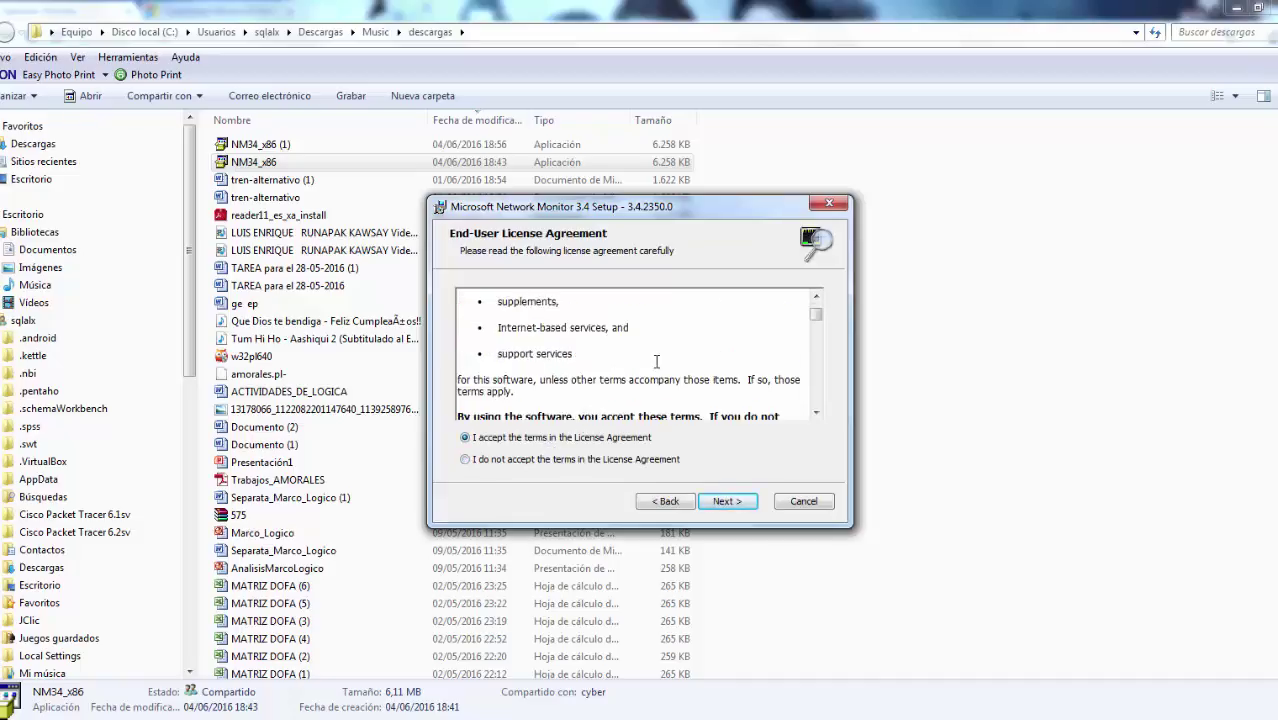
{"action": "scroll", "coordinate": [657, 361], "scroll_direction": "down", "scroll_amount": 3}
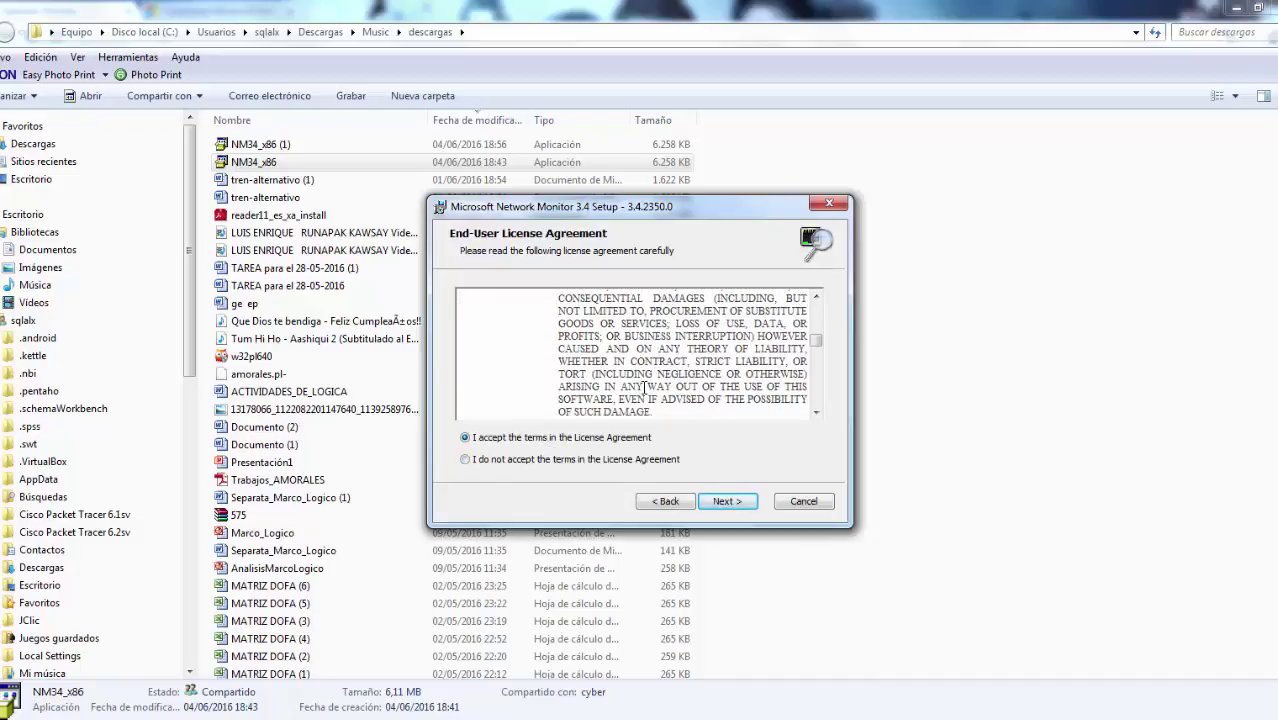
{"action": "scroll", "coordinate": [644, 387], "scroll_direction": "up", "scroll_amount": 10}
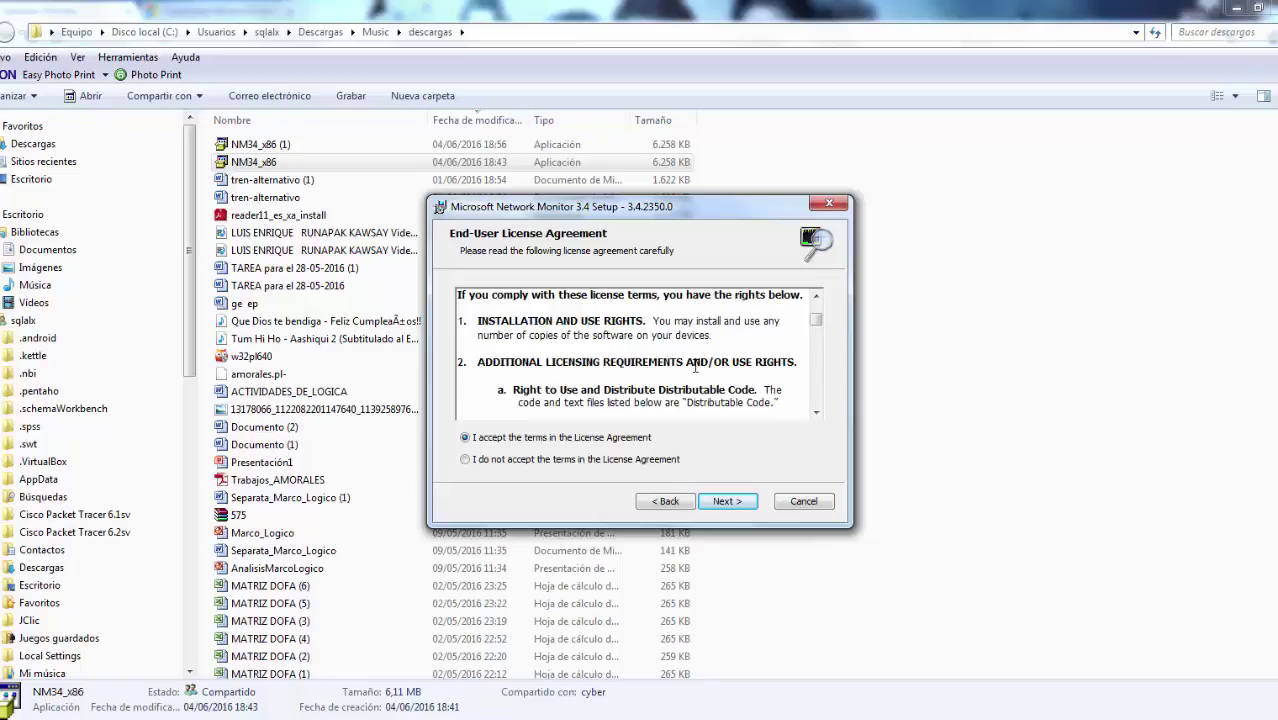
{"action": "scroll", "coordinate": [695, 366], "scroll_direction": "down", "scroll_amount": 12}
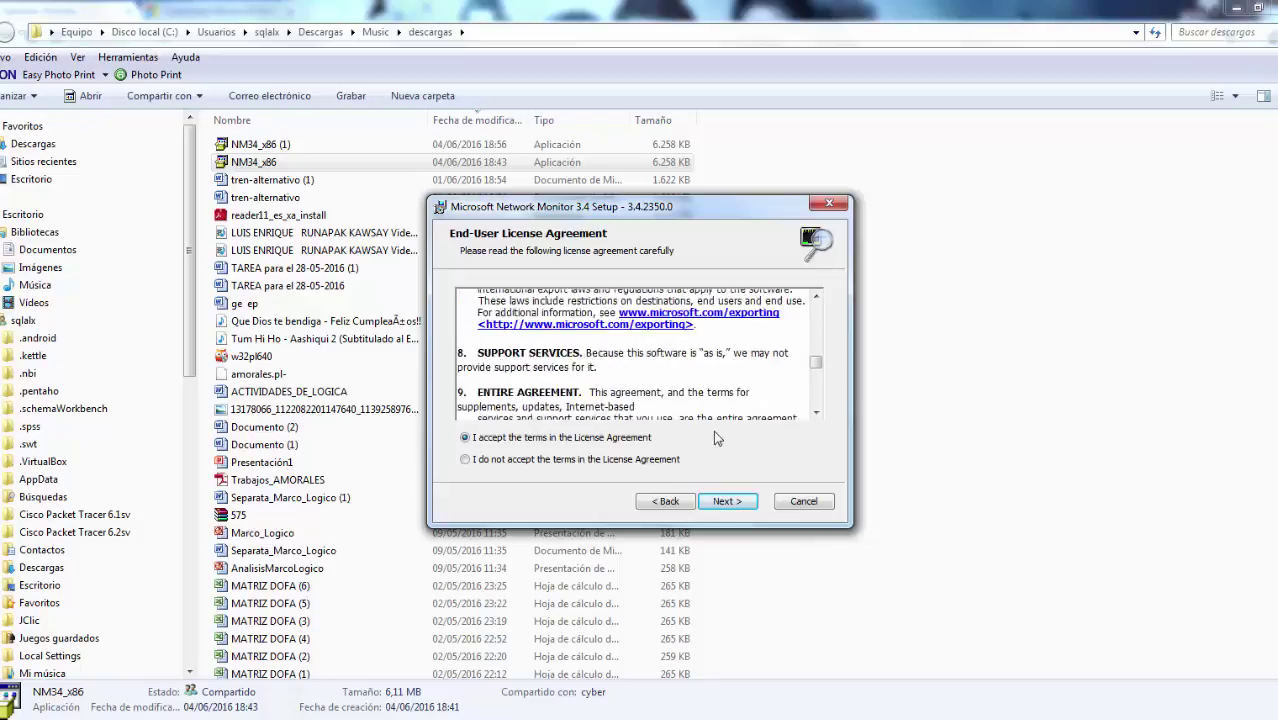
{"action": "scroll", "coordinate": [716, 437], "scroll_direction": "down", "scroll_amount": 15}
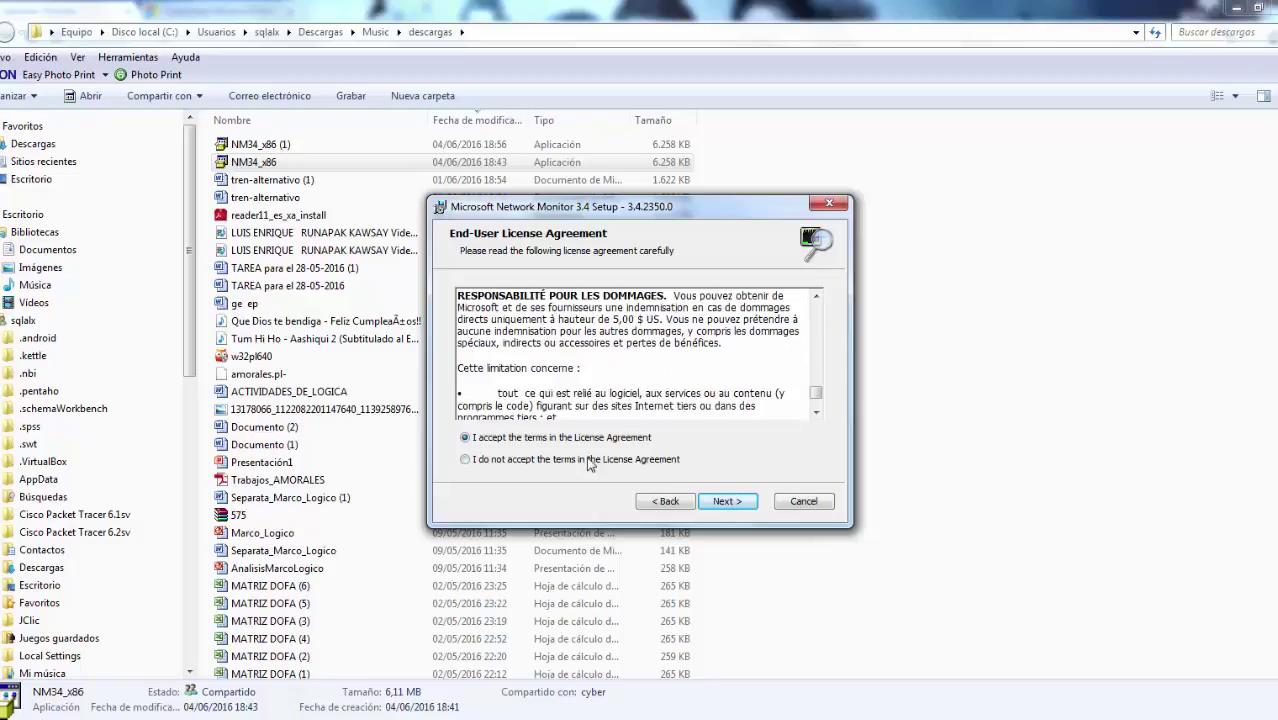
{"action": "left_click", "coordinate": [730, 504]}
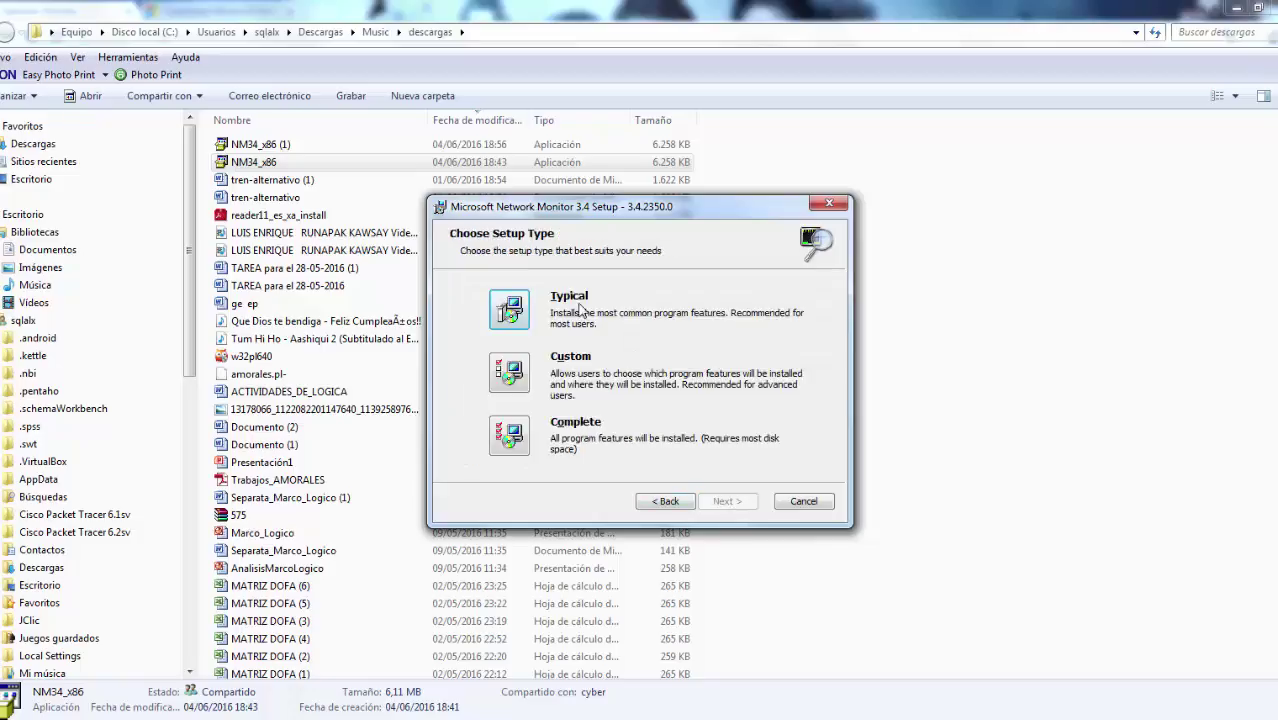
- Choose the Typical setup type and install Network Monitor with a desktop shortcut
{"action": "left_click", "coordinate": [527, 310]}
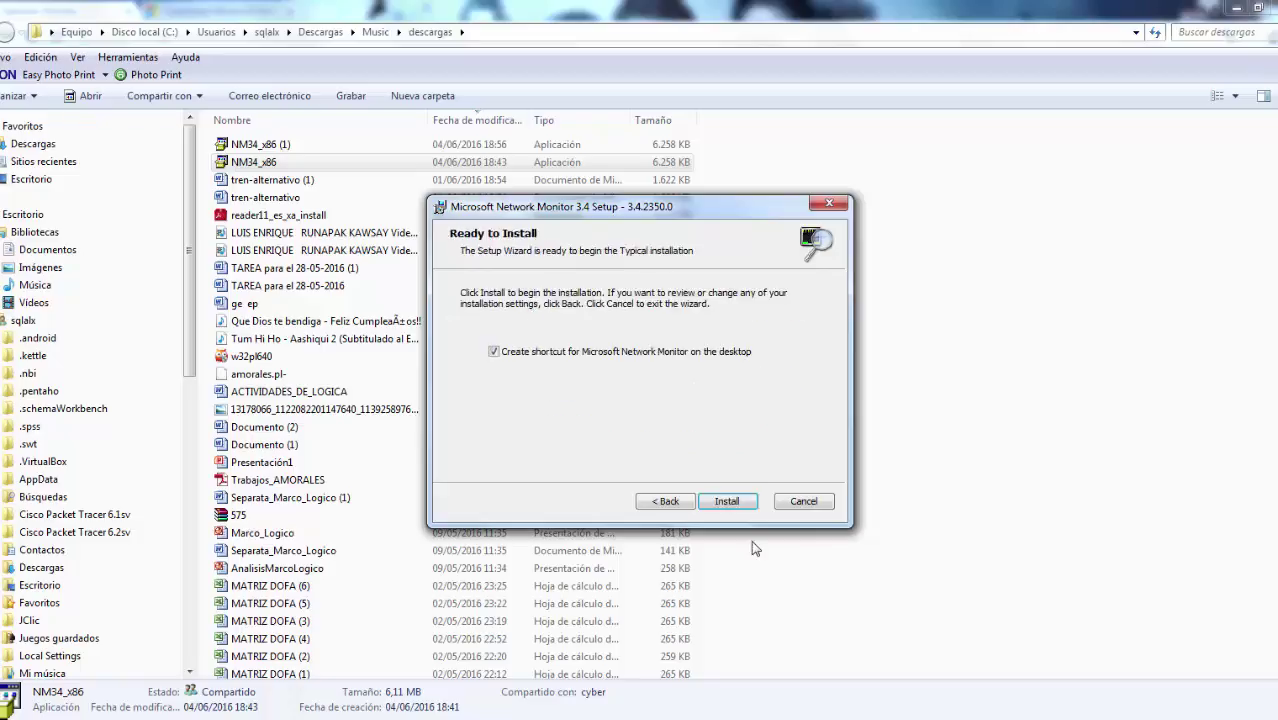
{"action": "left_click", "coordinate": [728, 501]}
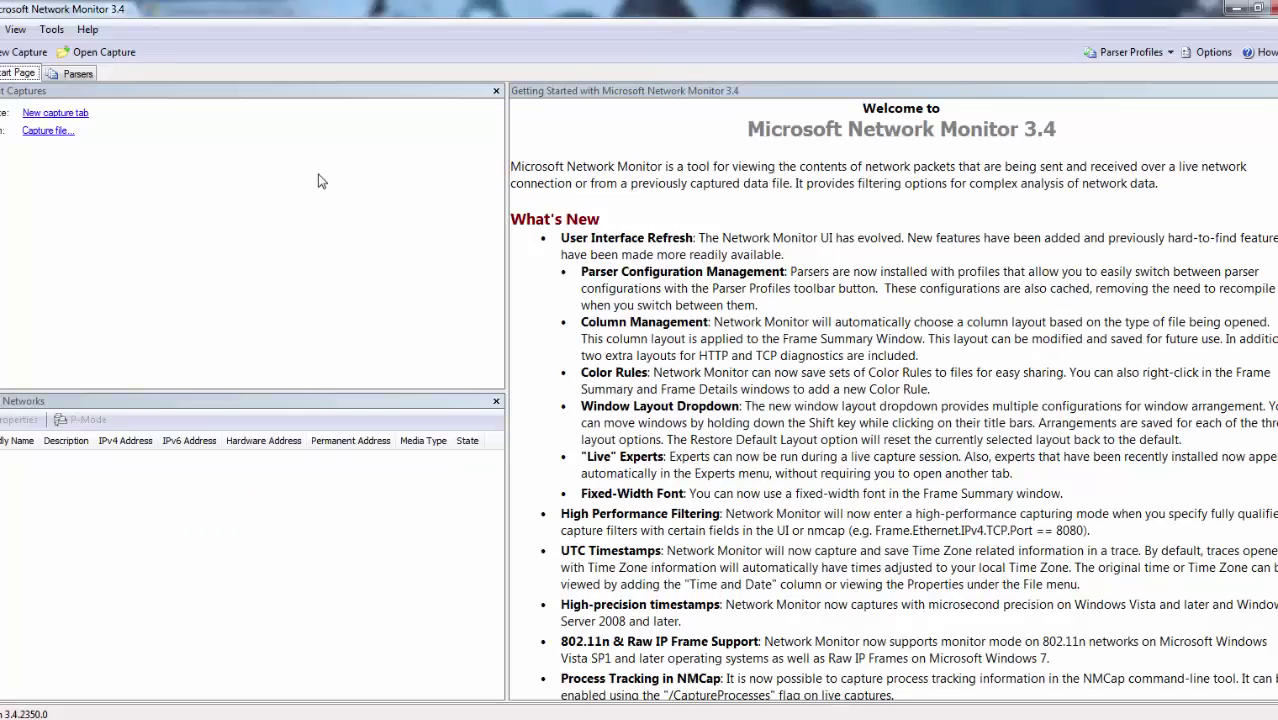
- Restore the maximized Network Monitor window, move it toward the screen's upper-left corner, and enlarge it to nearly full screen
{"action": "left_click", "coordinate": [1258, 8]}
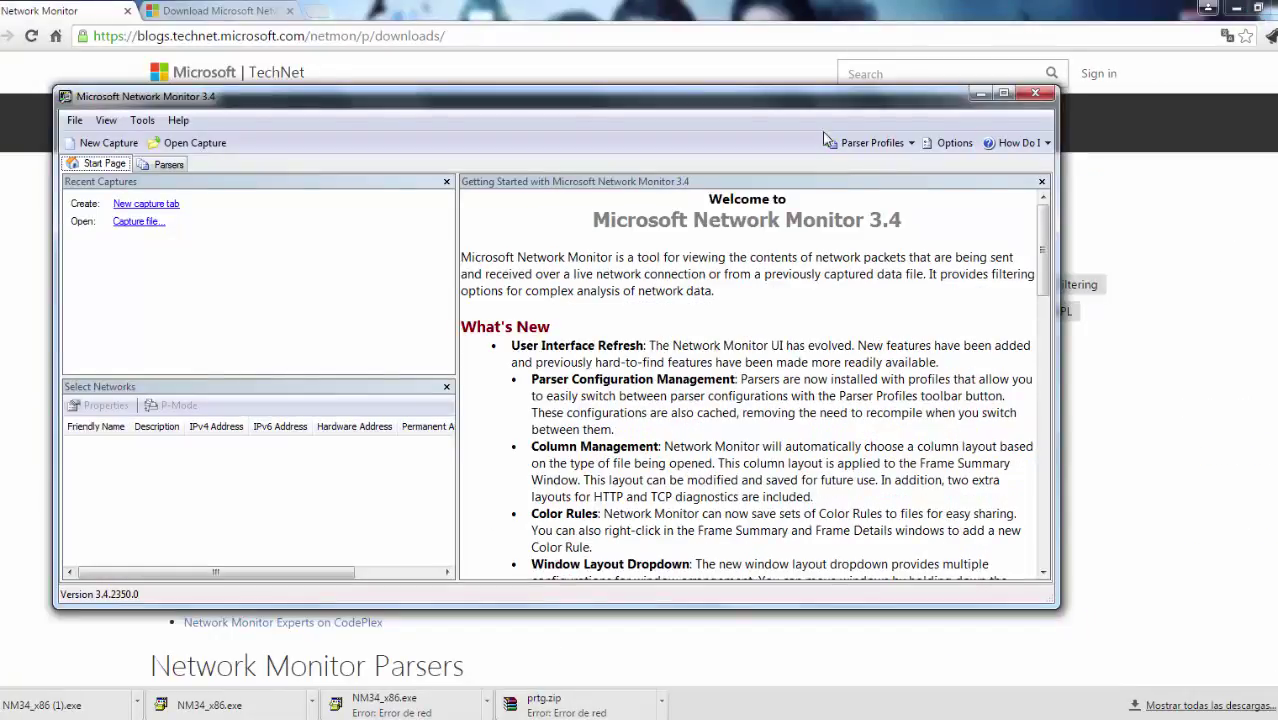
{"action": "left_click_drag", "start_coordinate": [688, 106], "coordinate": [660, 46]}
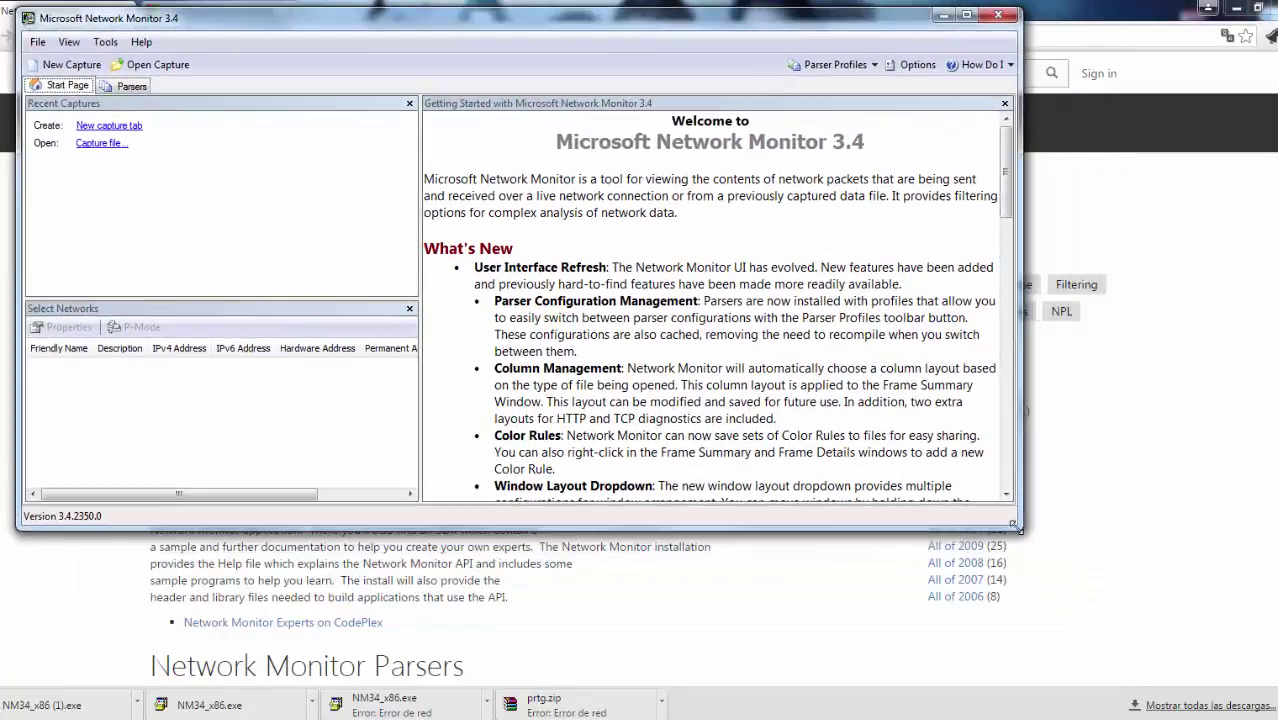
{"action": "left_click_drag", "start_coordinate": [1013, 524], "coordinate": [1244, 714]}
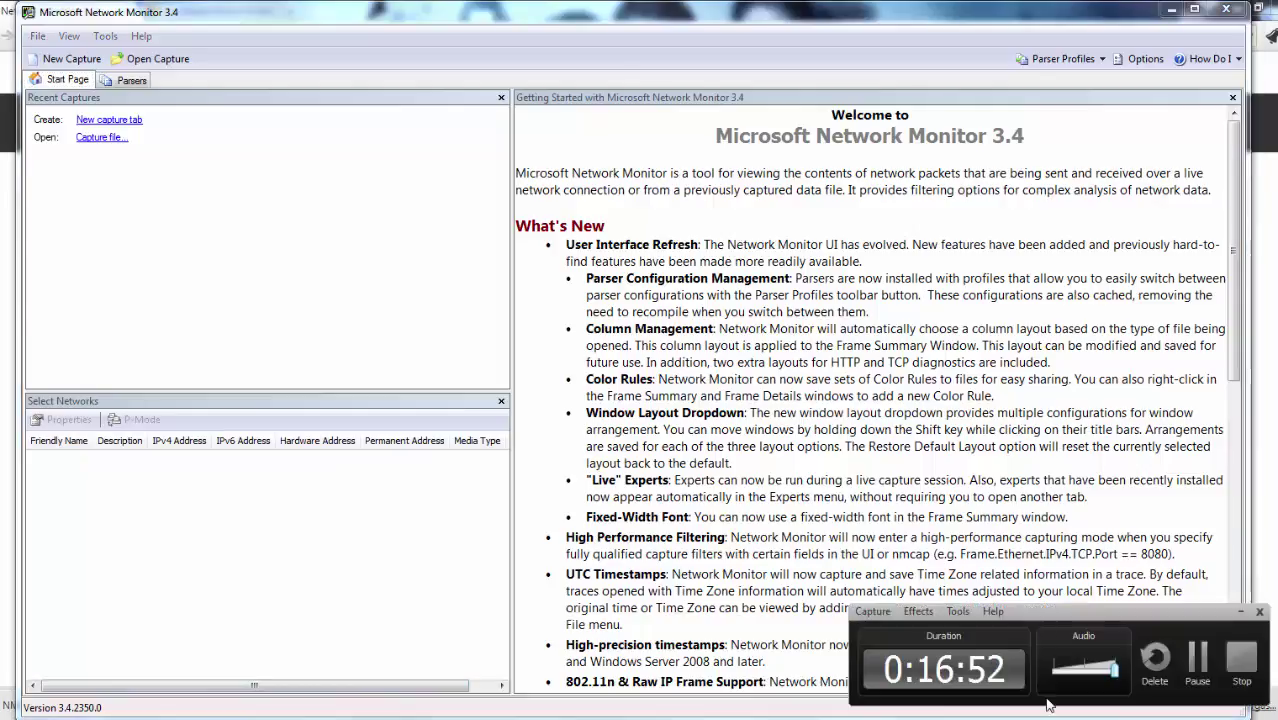
{"action": "left_click", "coordinate": [1197, 657]}
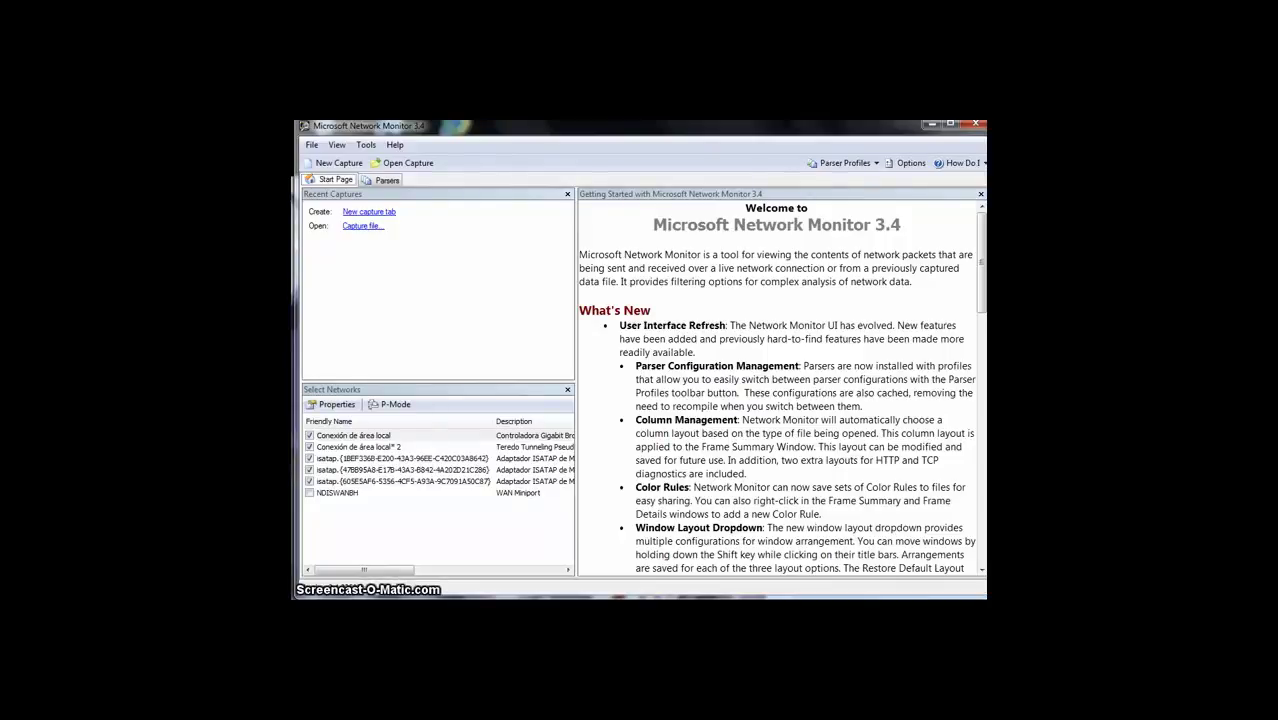
- Create a new capture and limit its network adapters to Conexión de área local by deselecting Conexión de área local* 2 and the three isatap adapters
{"action": "left_click", "coordinate": [378, 213]}
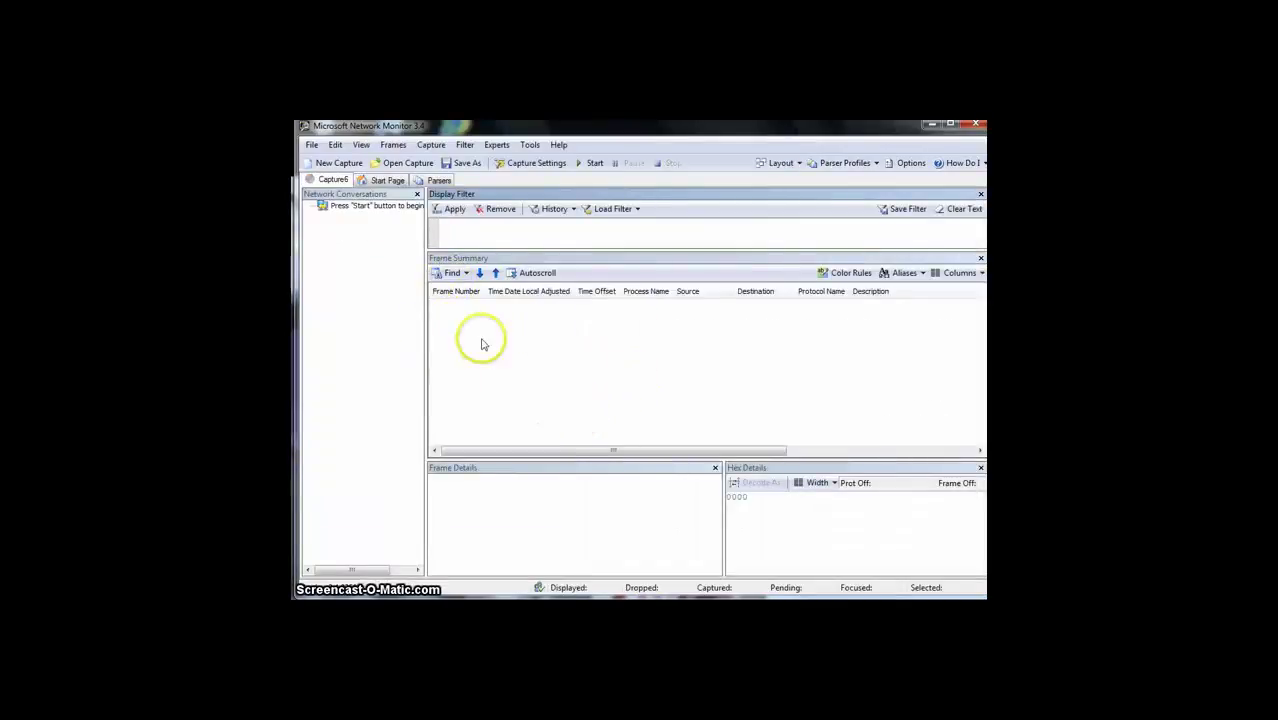
{"action": "left_click", "coordinate": [537, 163]}
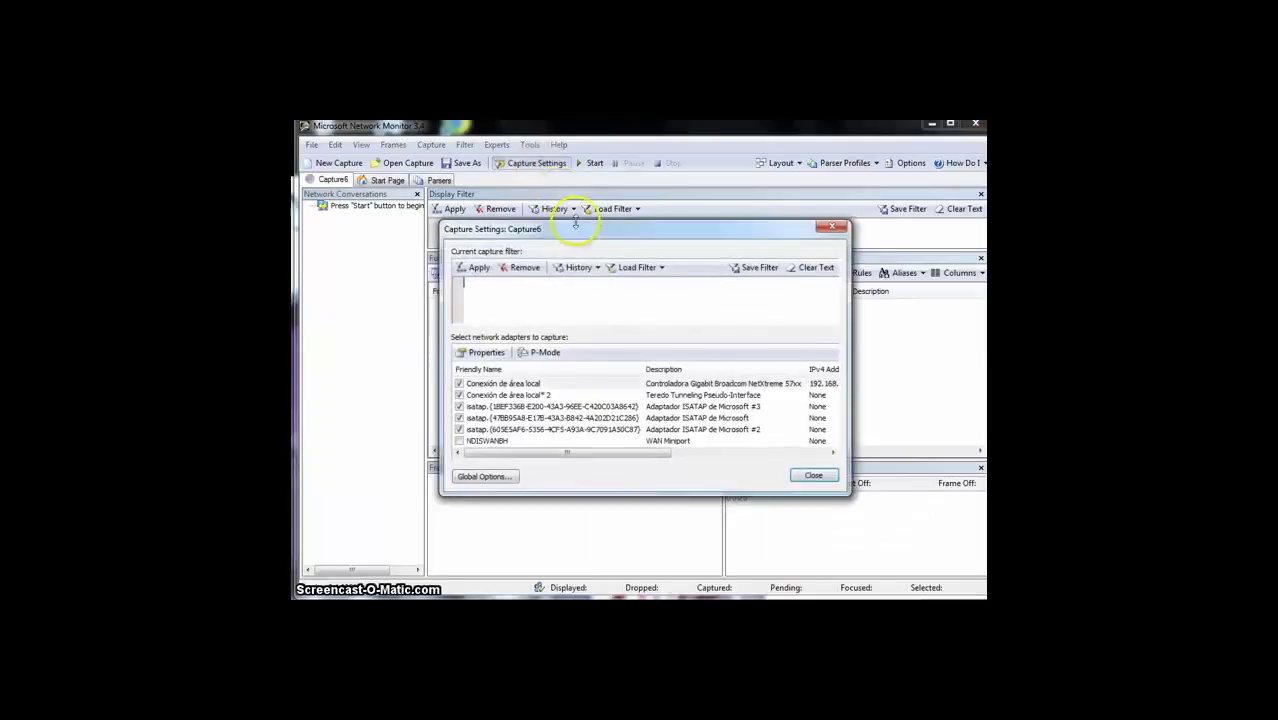
{"action": "left_click", "coordinate": [458, 395]}
{"action": "left_click", "coordinate": [459, 406]}
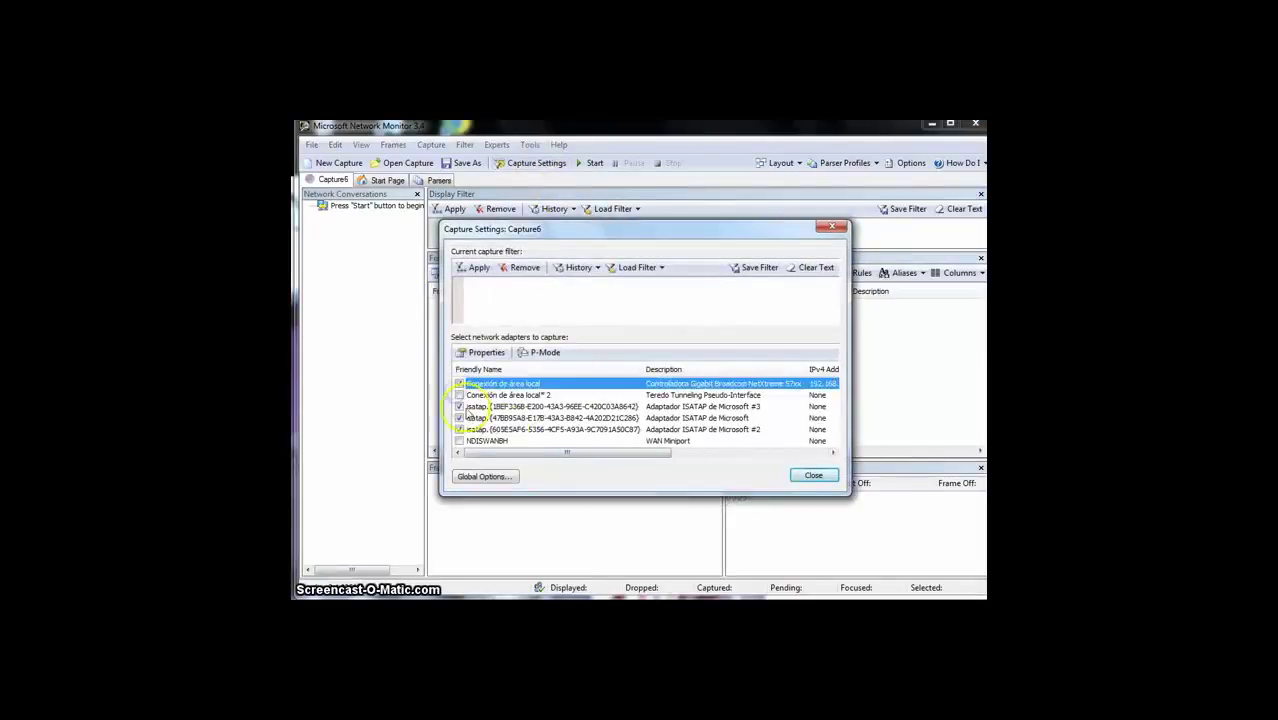
{"action": "left_click", "coordinate": [459, 418]}
{"action": "left_click", "coordinate": [459, 429]}
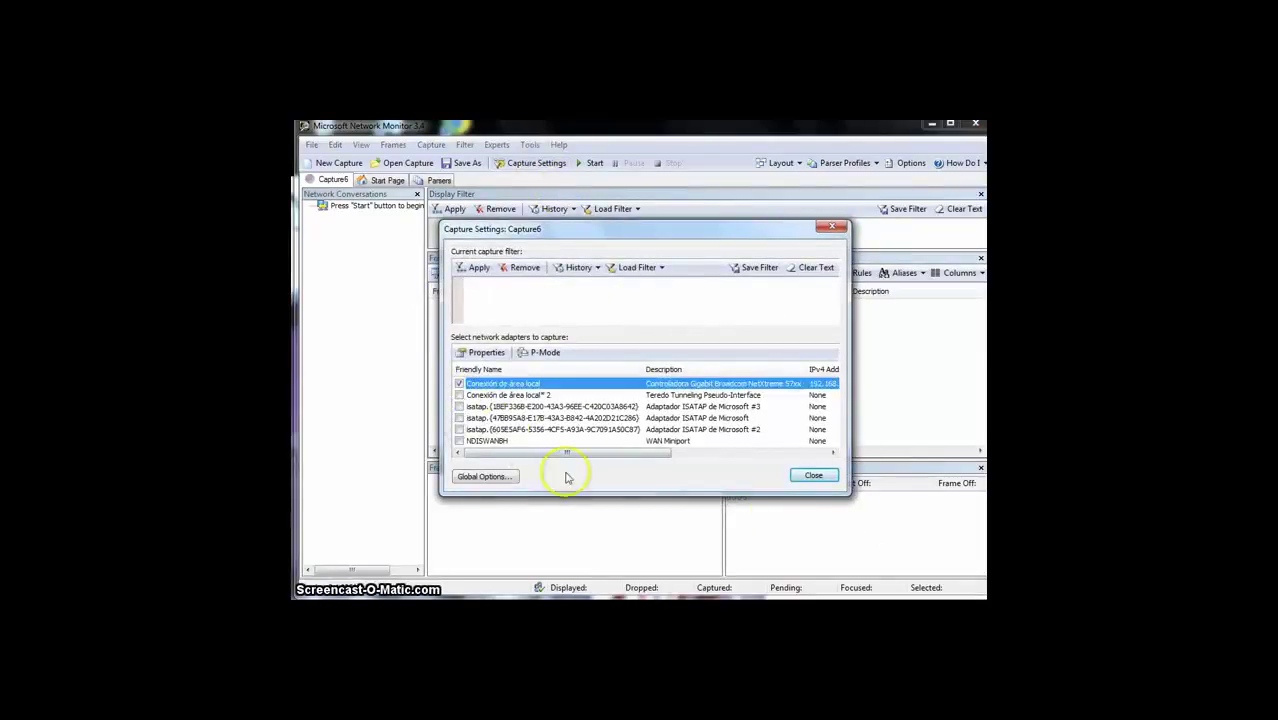
{"action": "left_click", "coordinate": [810, 476]}
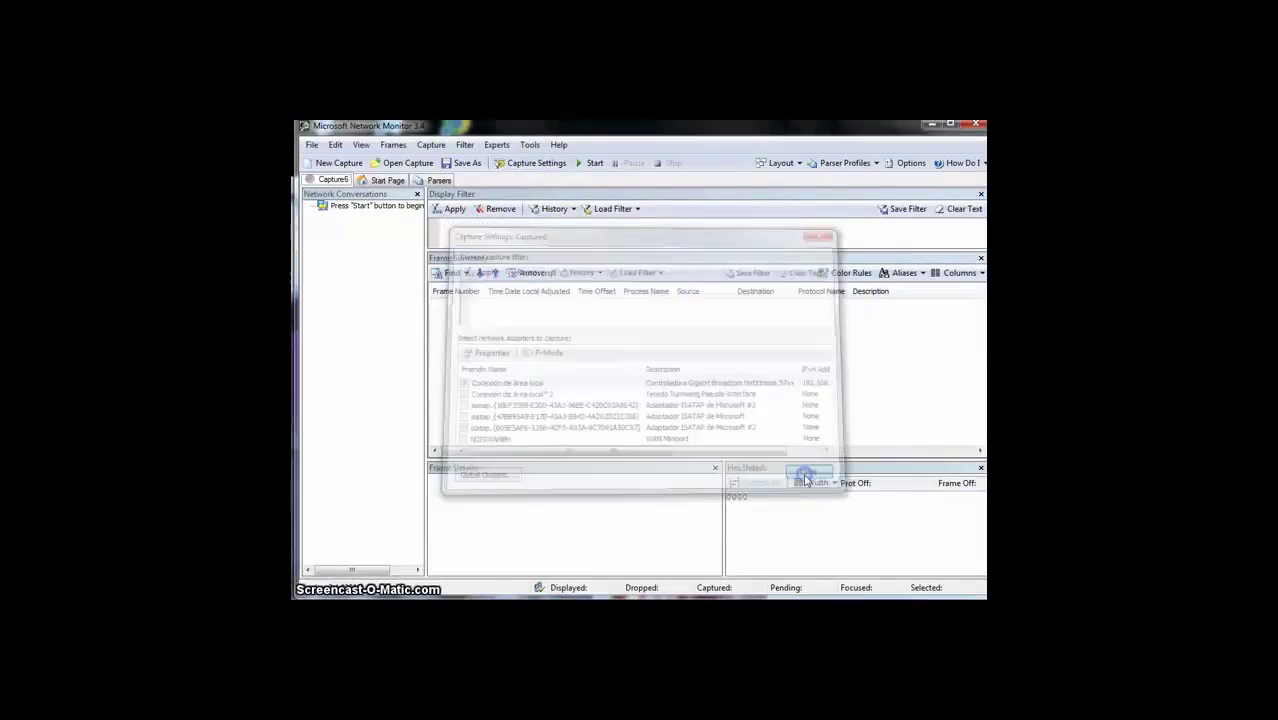
- Examine the description and parser search paths of the Default parser profile, then close the options
{"action": "left_click", "coordinate": [530, 145]}
{"action": "left_click", "coordinate": [553, 162]}
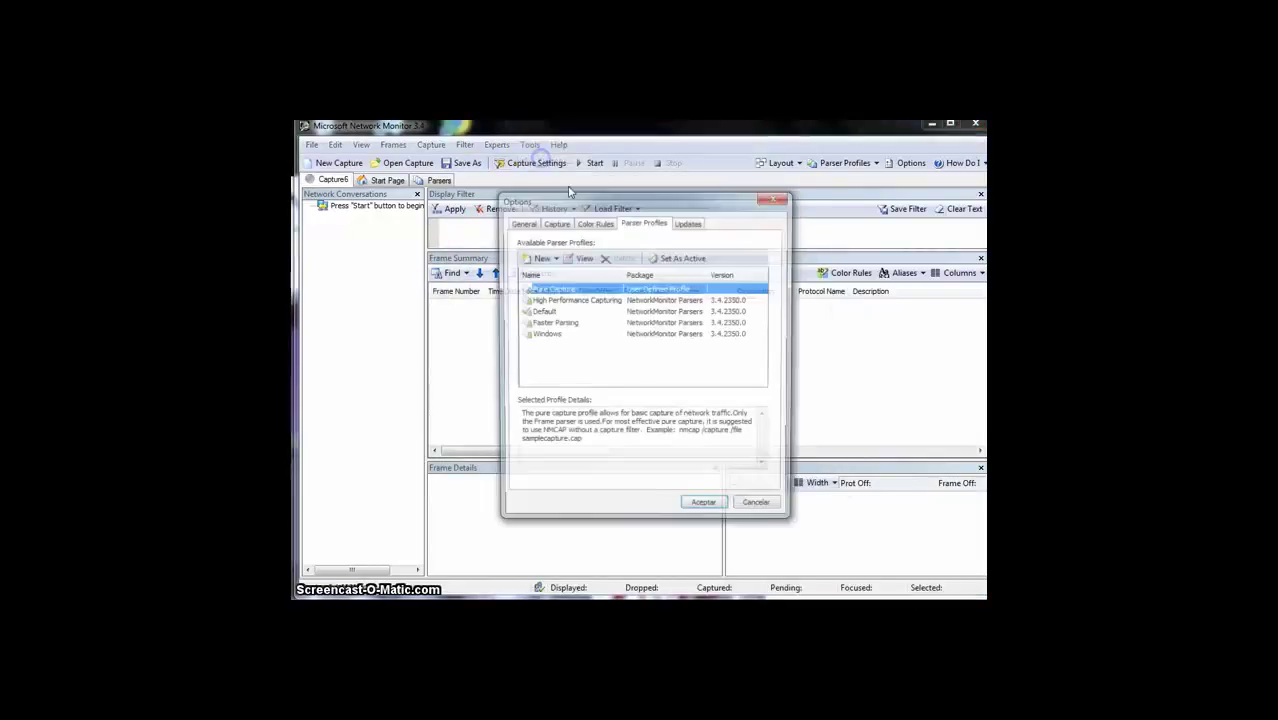
{"action": "double_click", "coordinate": [545, 323]}
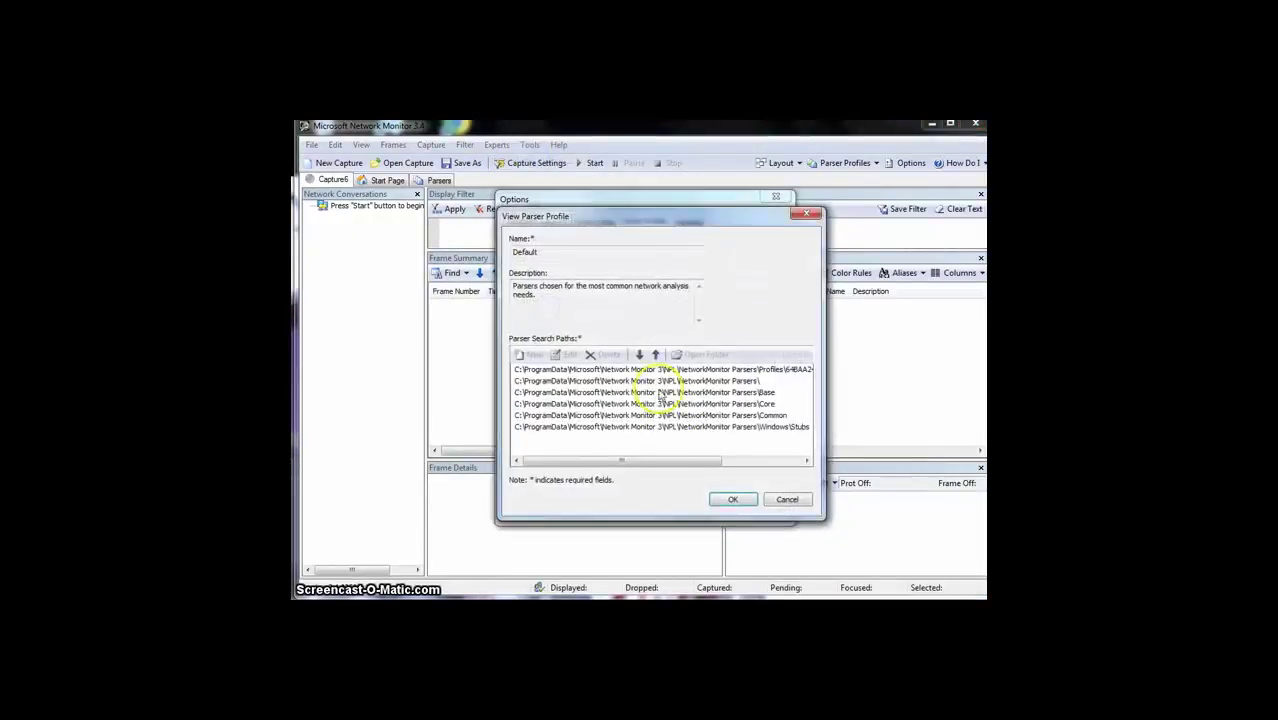
{"action": "left_click", "coordinate": [731, 499]}
{"action": "left_click", "coordinate": [707, 507]}
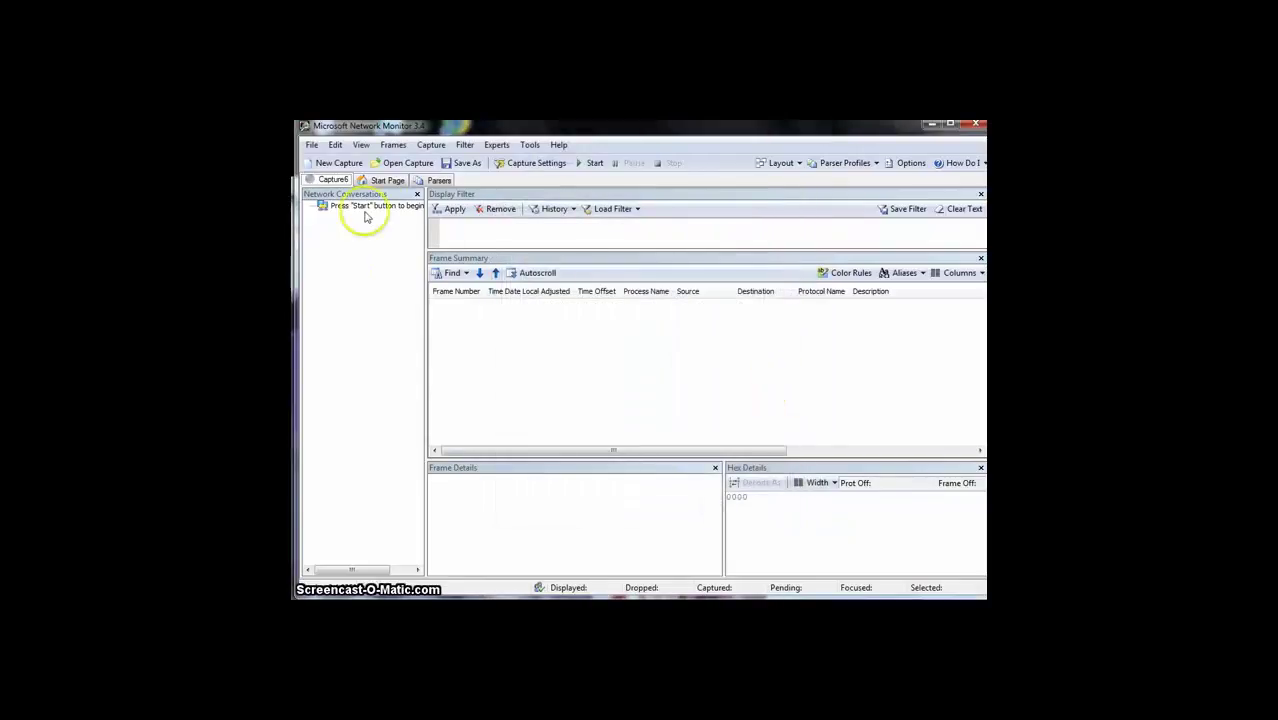
- Start the network capture and move the Chrome window aside to return to the captured frames
{"action": "left_click", "coordinate": [590, 163]}
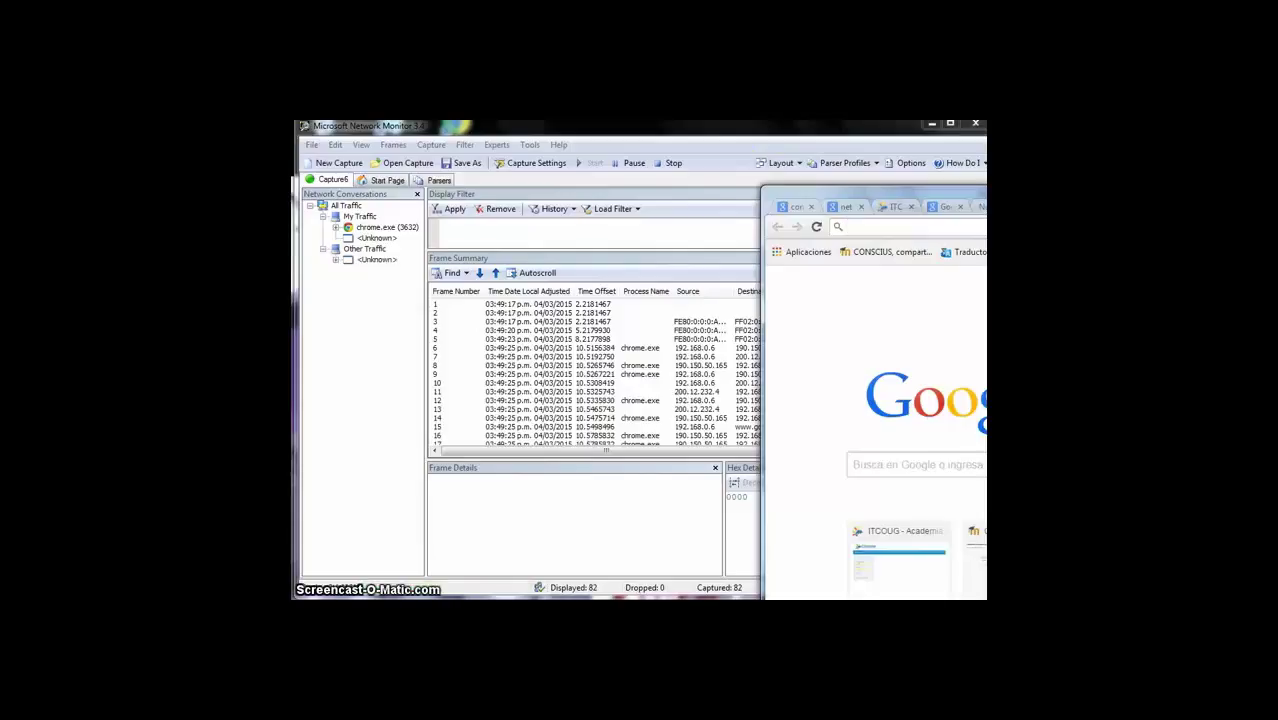
{"action": "left_click_drag", "start_coordinate": [1048, 193], "coordinate": [1130, 234]}
{"action": "left_click", "coordinate": [833, 133]}
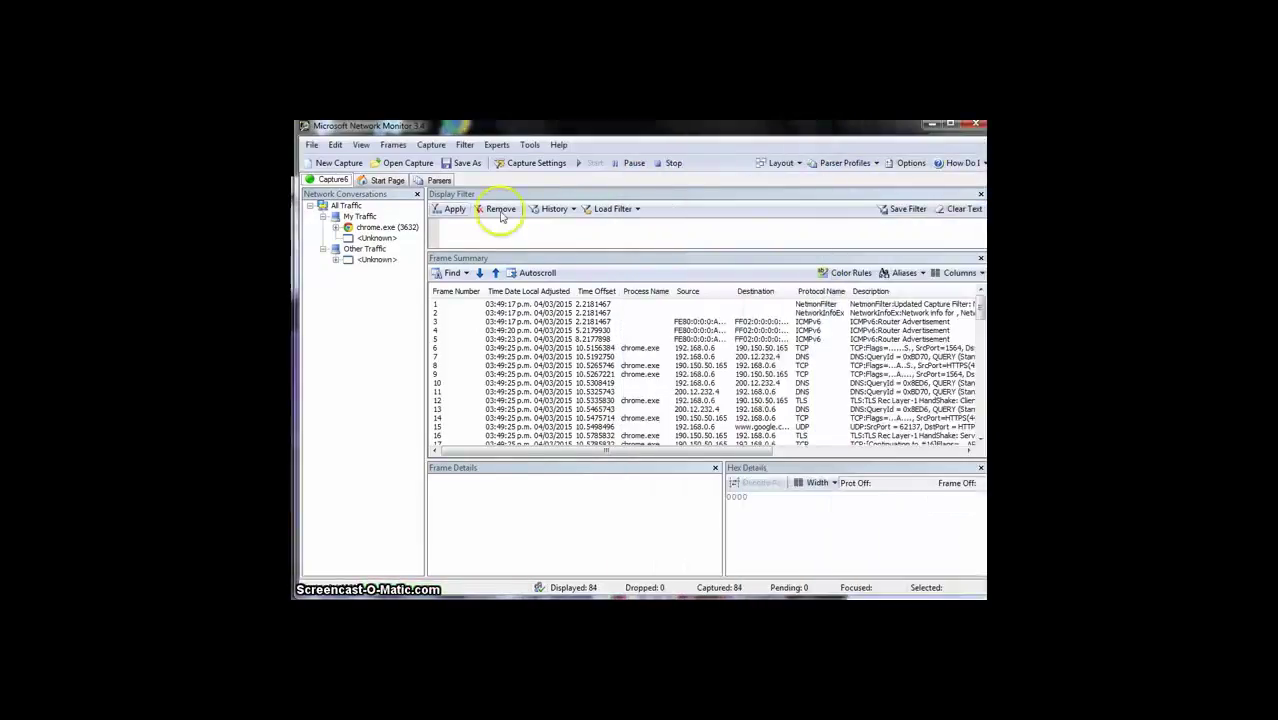
- Filter the frame summary to the chrome.exe conversation under My Traffic
{"action": "left_click", "coordinate": [400, 228]}
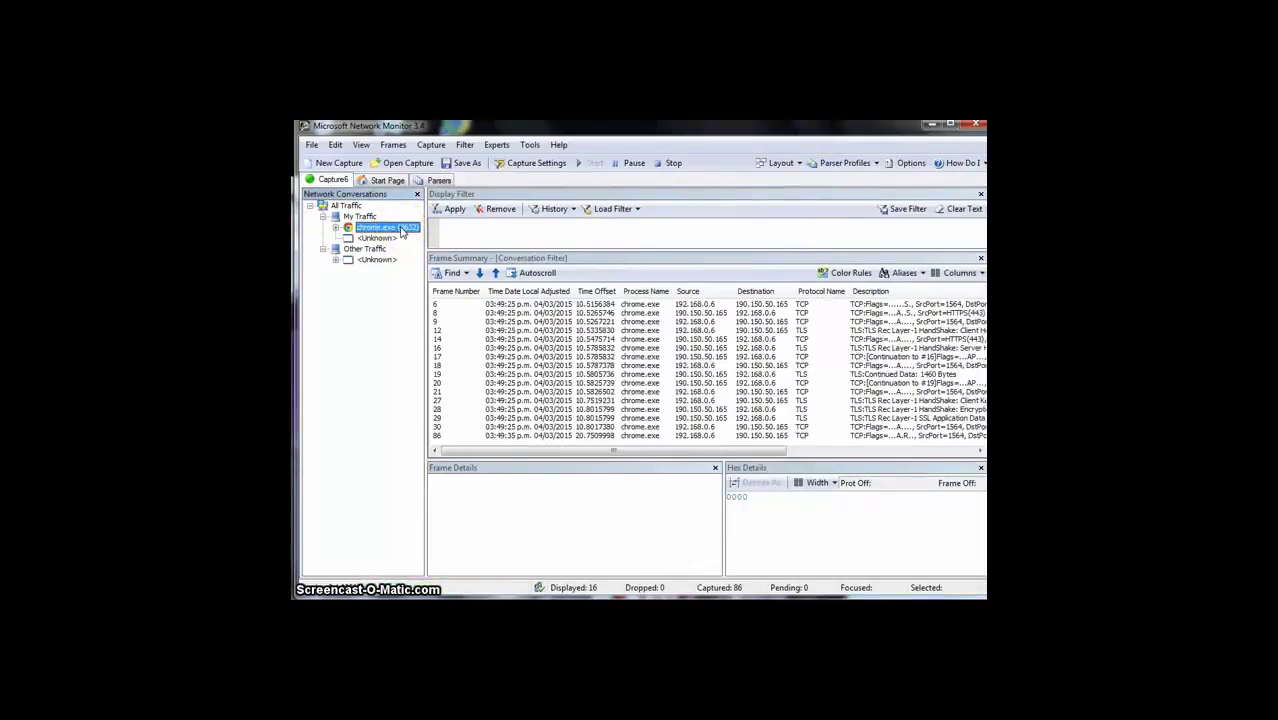
{"action": "left_click", "coordinate": [688, 291]}
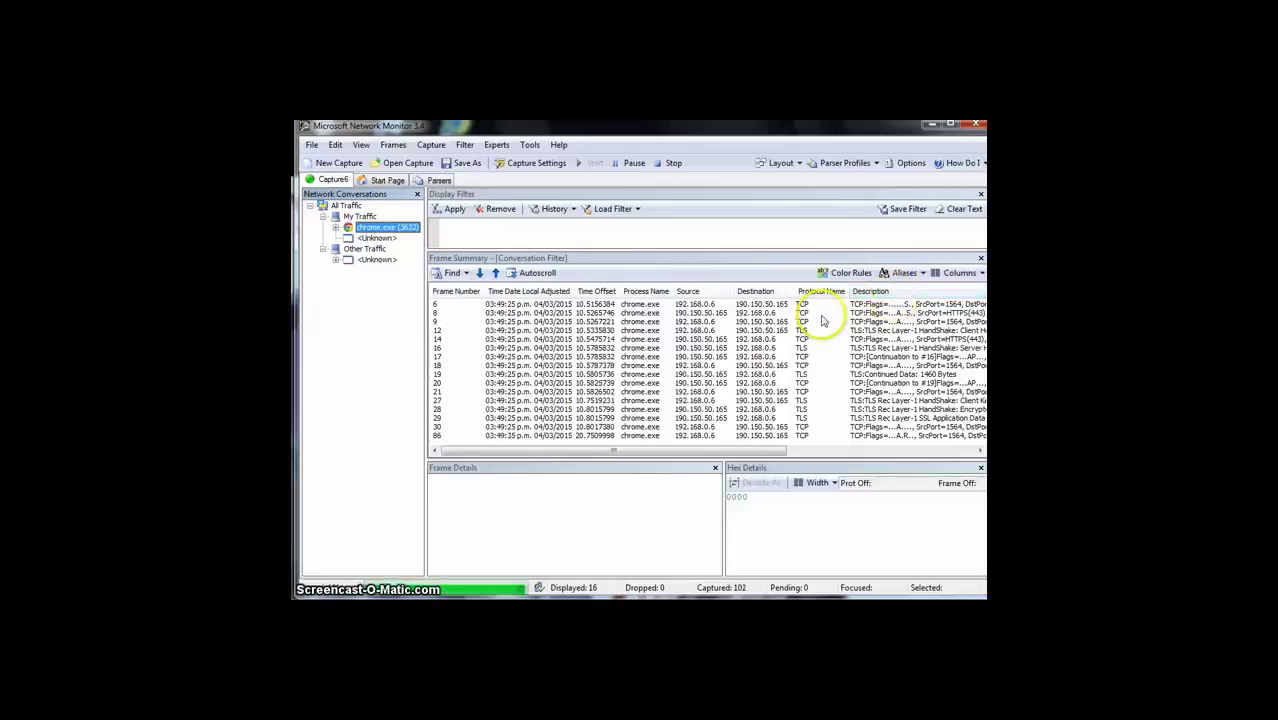
- Open the alias manager for the capture and move it clear of the Source and Destination columns
{"action": "left_click", "coordinate": [905, 273]}
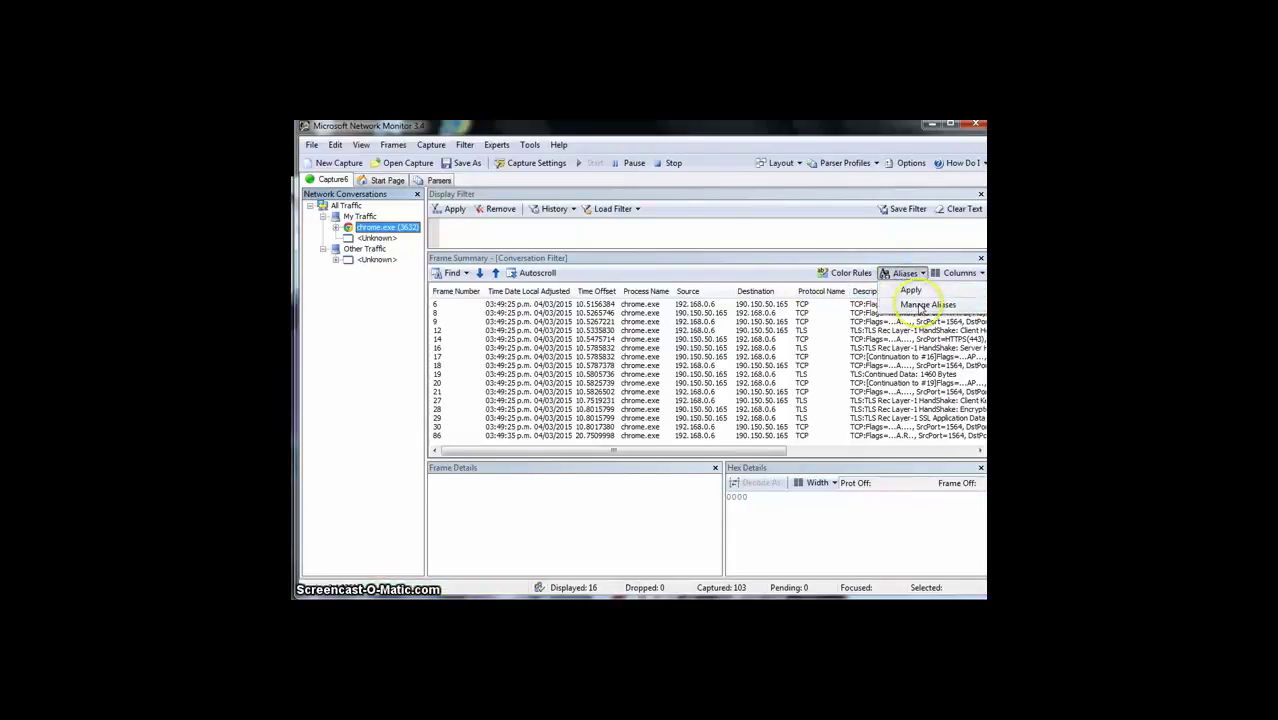
{"action": "left_click", "coordinate": [920, 305]}
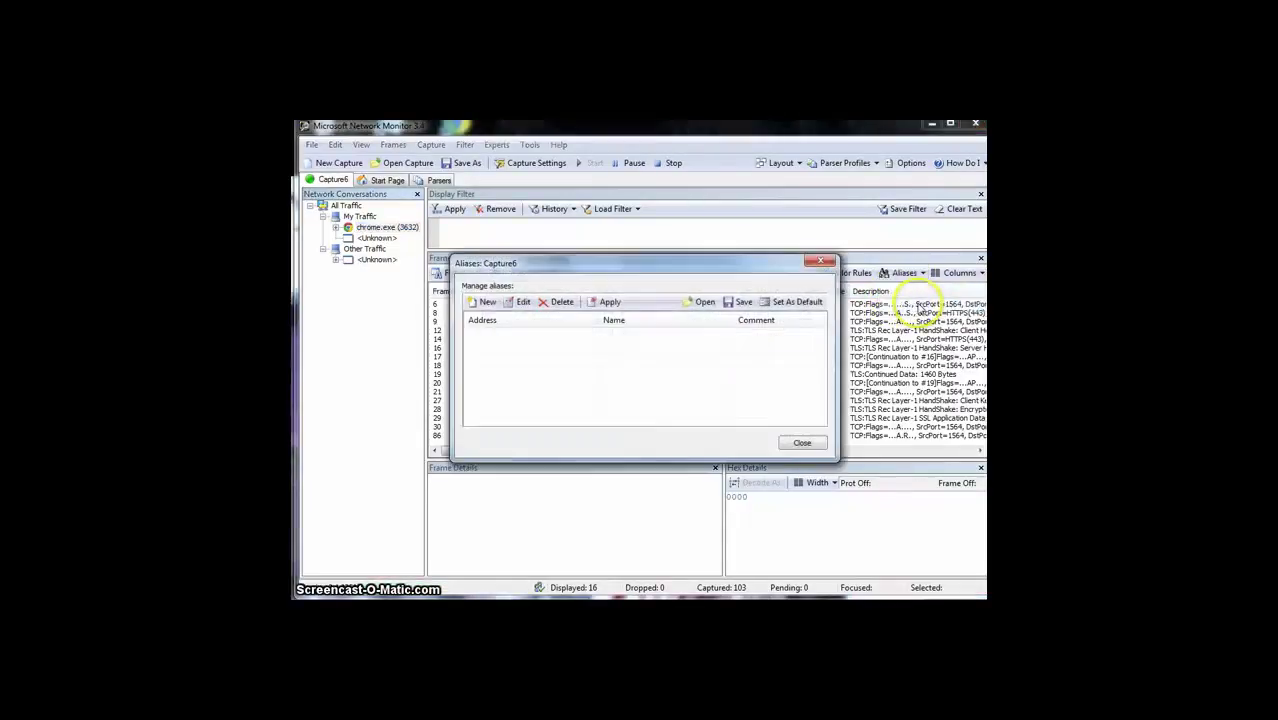
{"action": "double_click", "coordinate": [607, 336]}
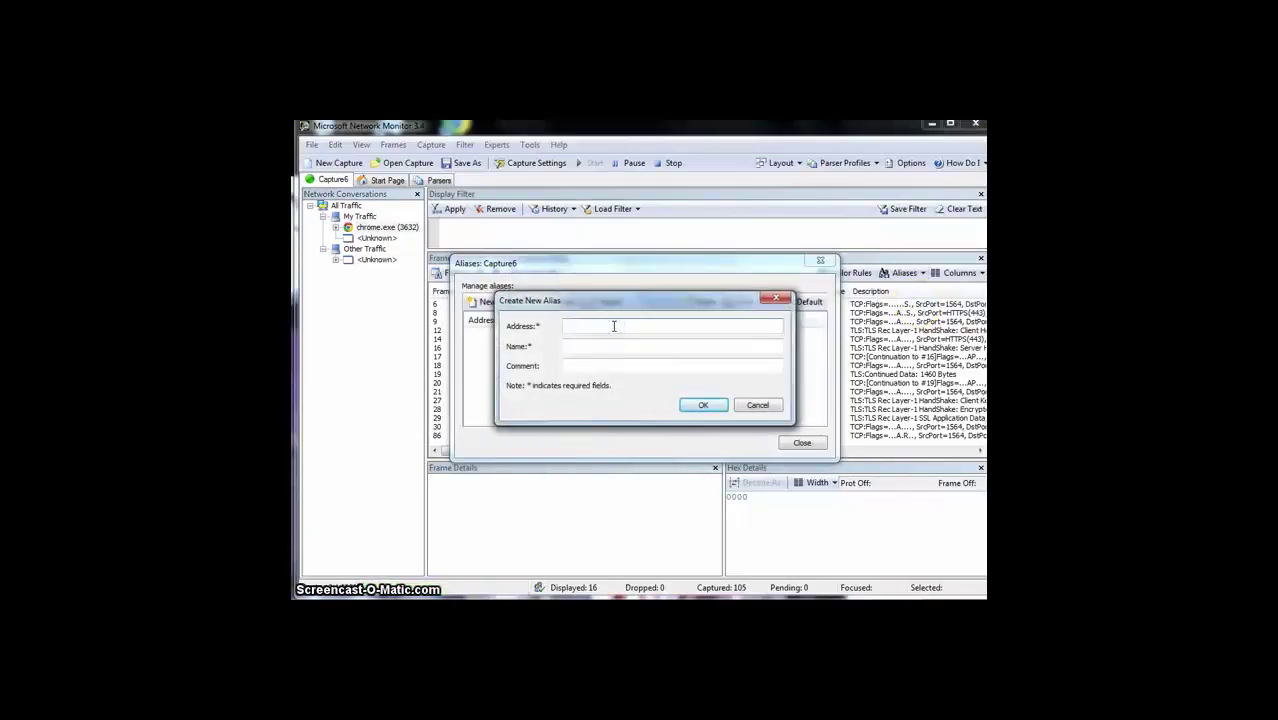
{"action": "left_click", "coordinate": [757, 405]}
{"action": "left_click_drag", "start_coordinate": [733, 264], "coordinate": [561, 262]}
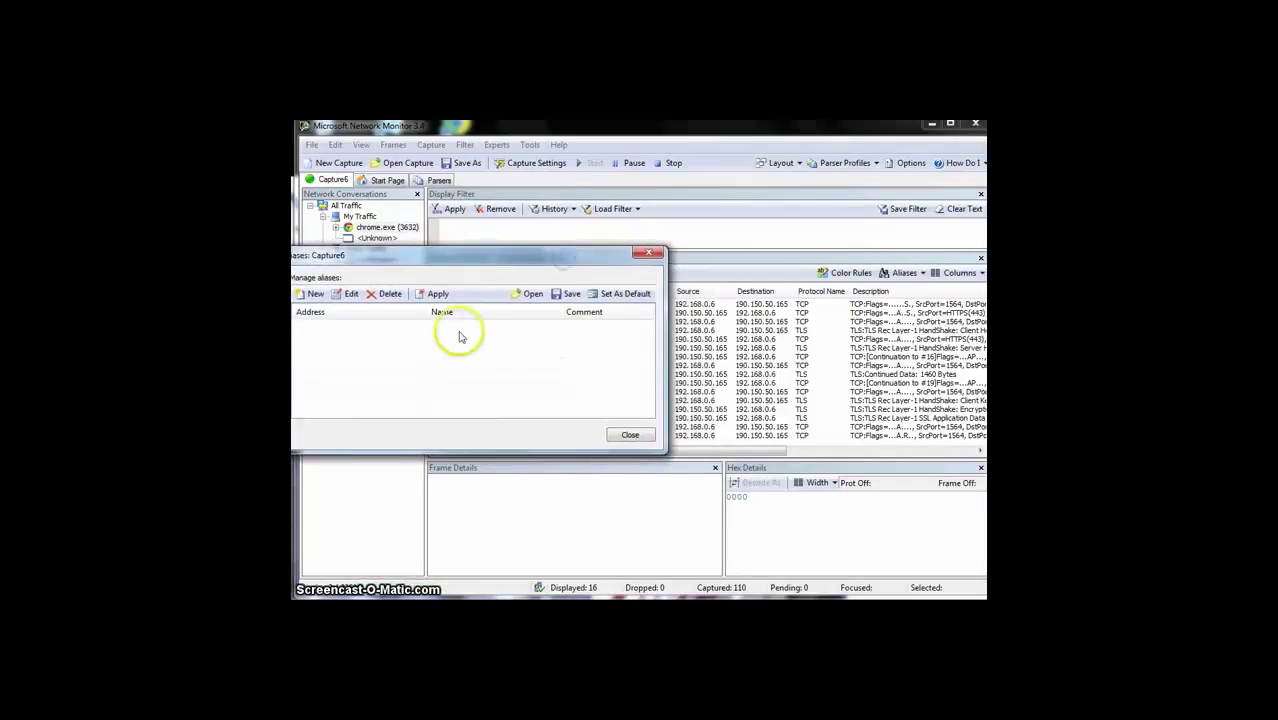
- Create an alias named IP CHROME for address 192.168.0.6 and close the alias manager
{"action": "double_click", "coordinate": [416, 330]}
{"action": "left_click", "coordinate": [486, 322]}
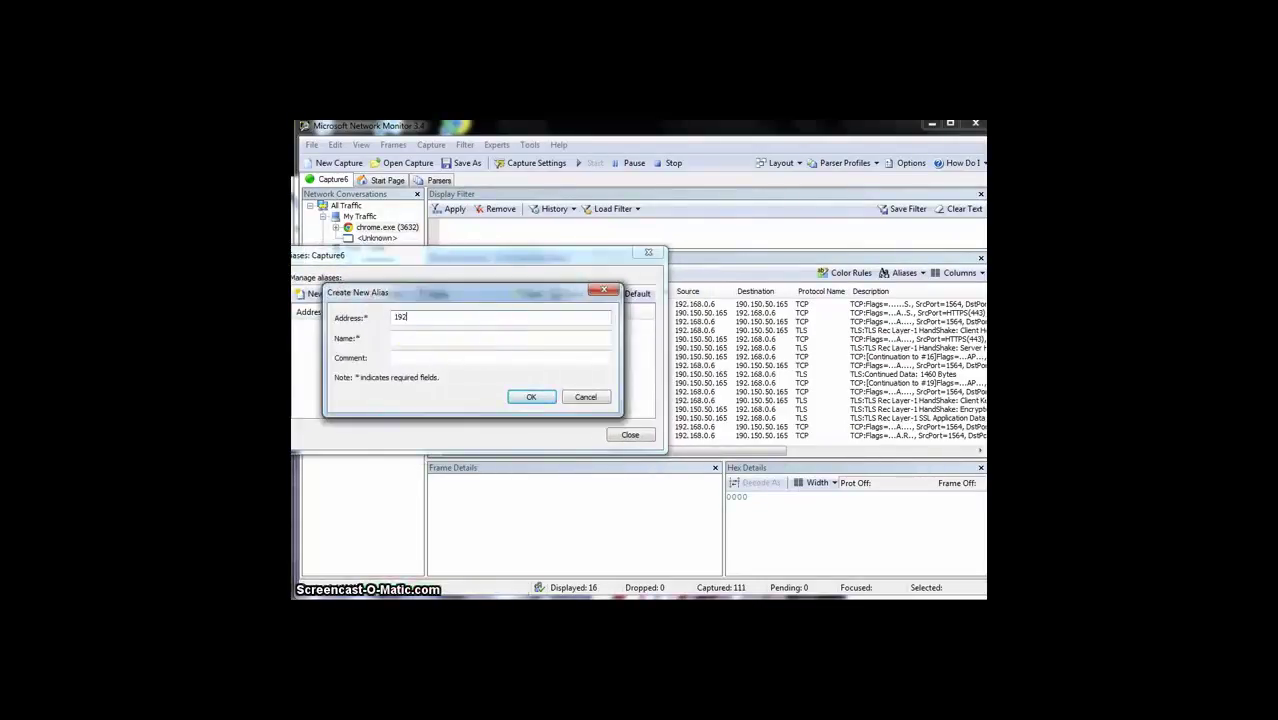
{"action": "type", "text": "192.165"}
{"action": "type", "text": ".0.6"}
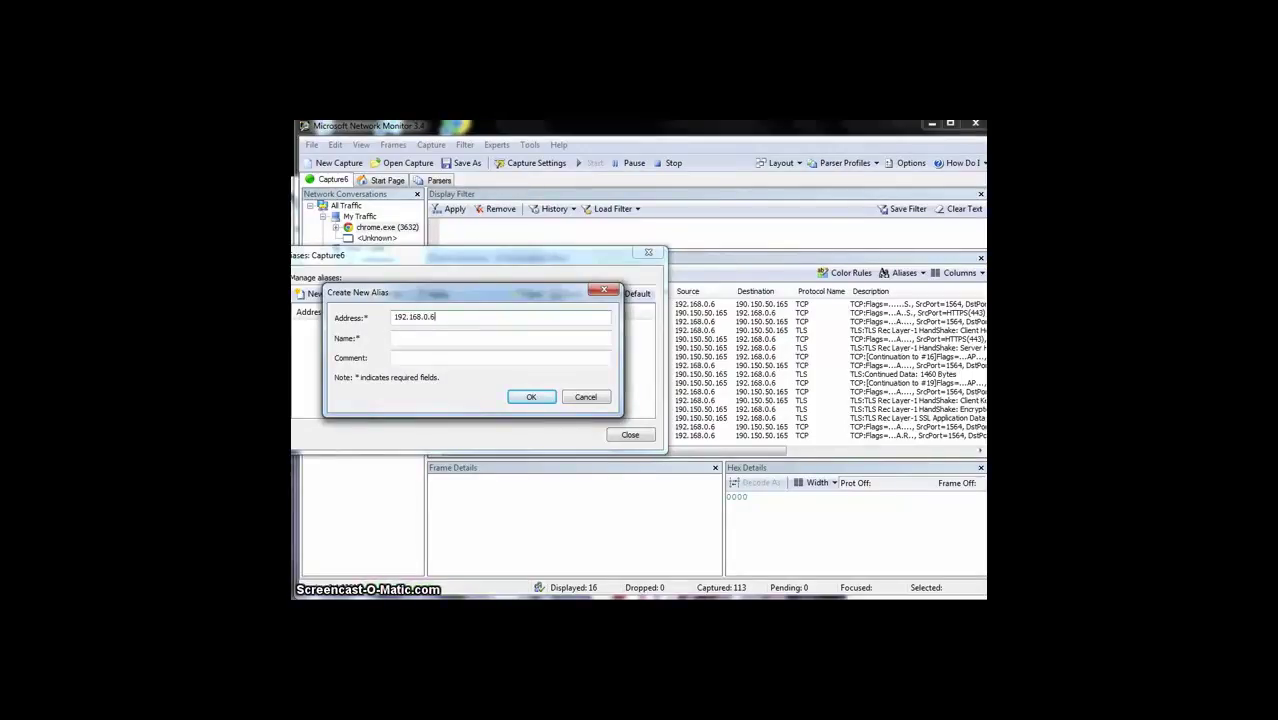
{"action": "left_click", "coordinate": [491, 337]}
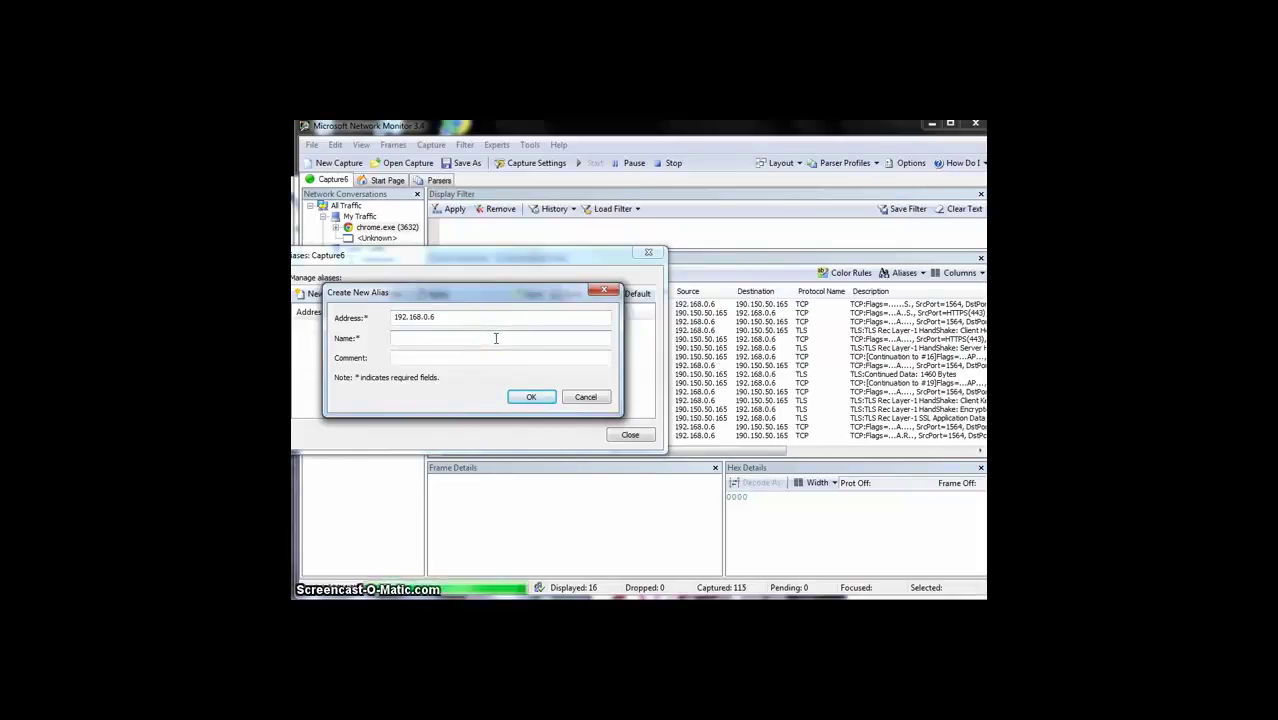
{"action": "type", "text": "IP C"}
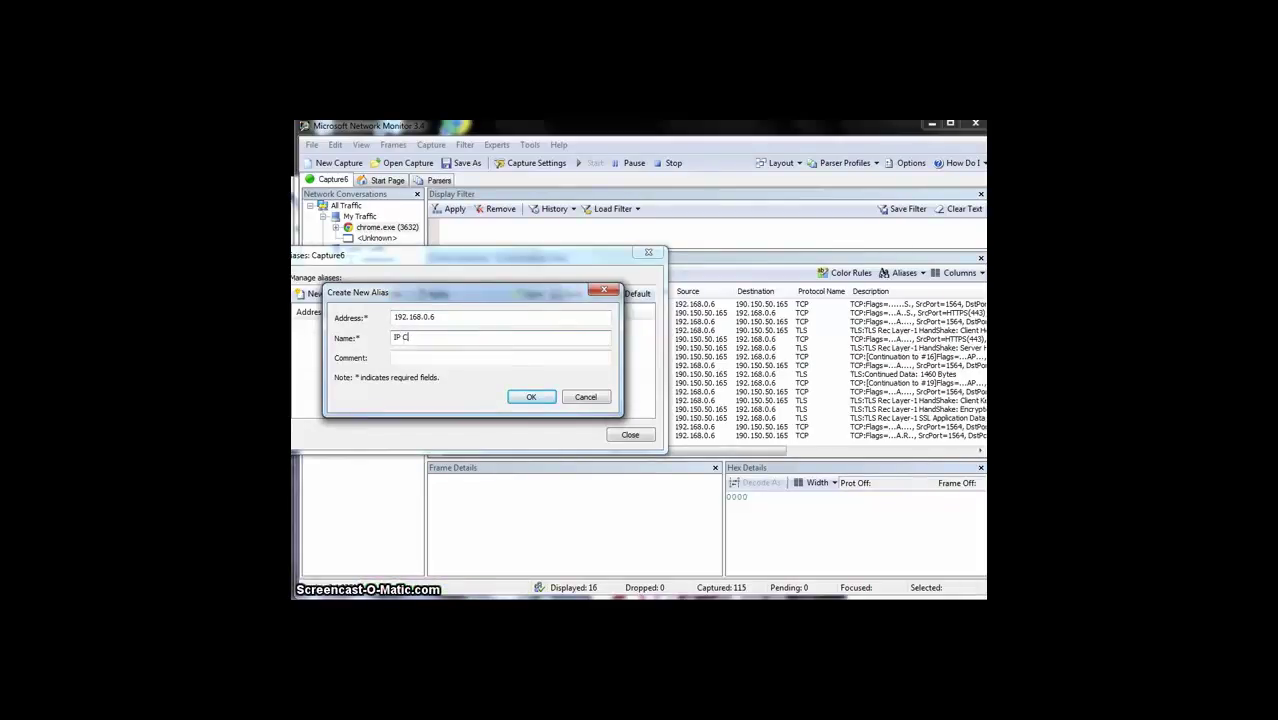
{"action": "type", "text": "HROME"}
{"action": "left_click", "coordinate": [531, 396]}
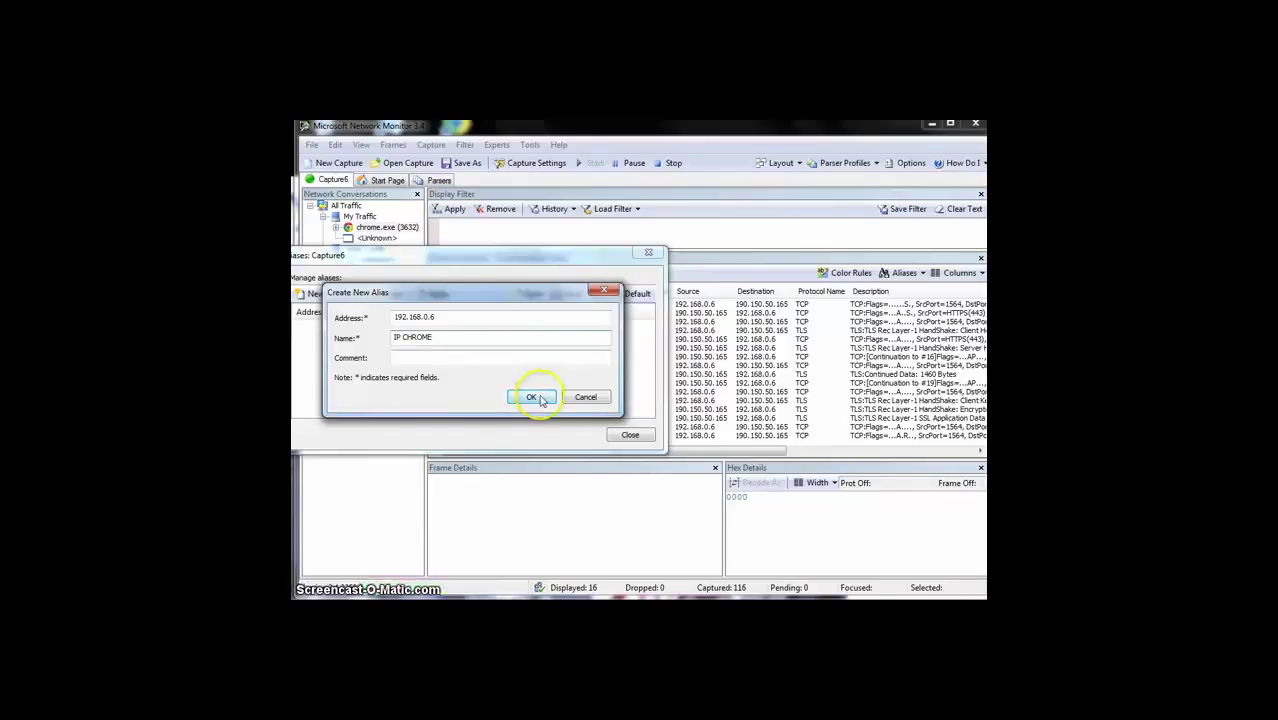
{"action": "left_click", "coordinate": [630, 437]}
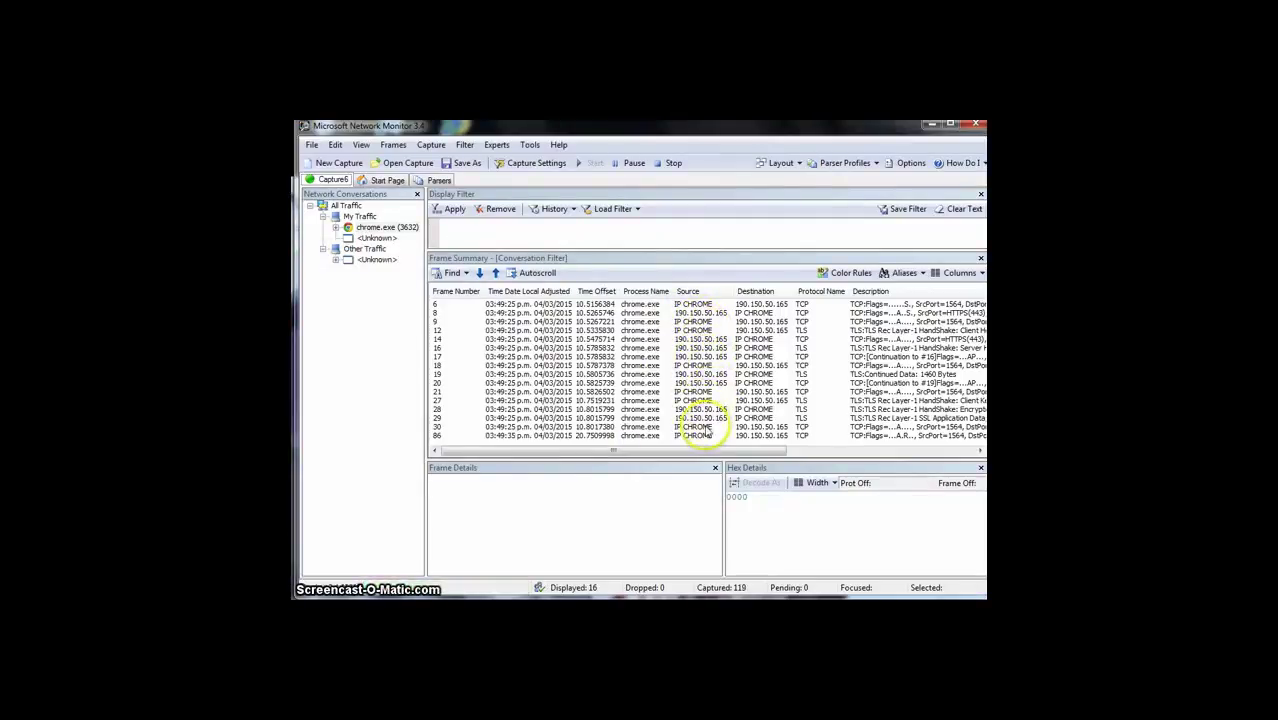
- Show the <Unknown> conversation under My Traffic and apply the display filter UDP to its frames
{"action": "left_click", "coordinate": [696, 240]}
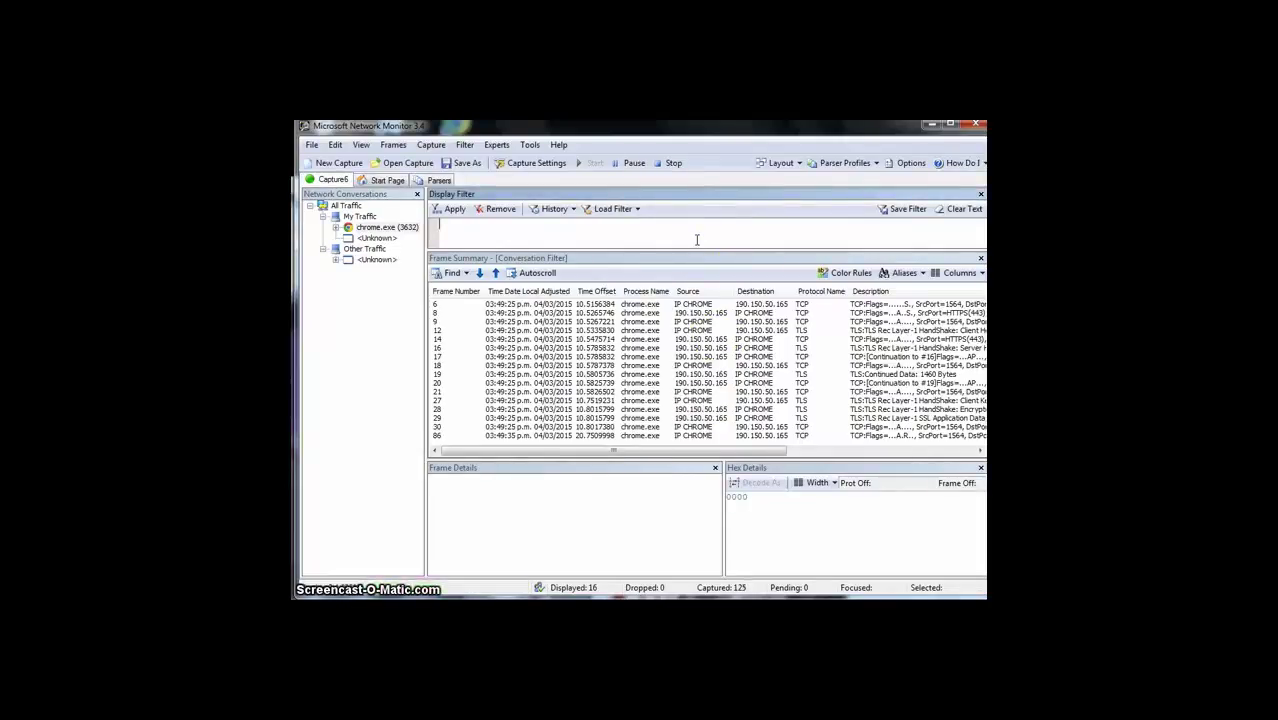
{"action": "left_click", "coordinate": [376, 238]}
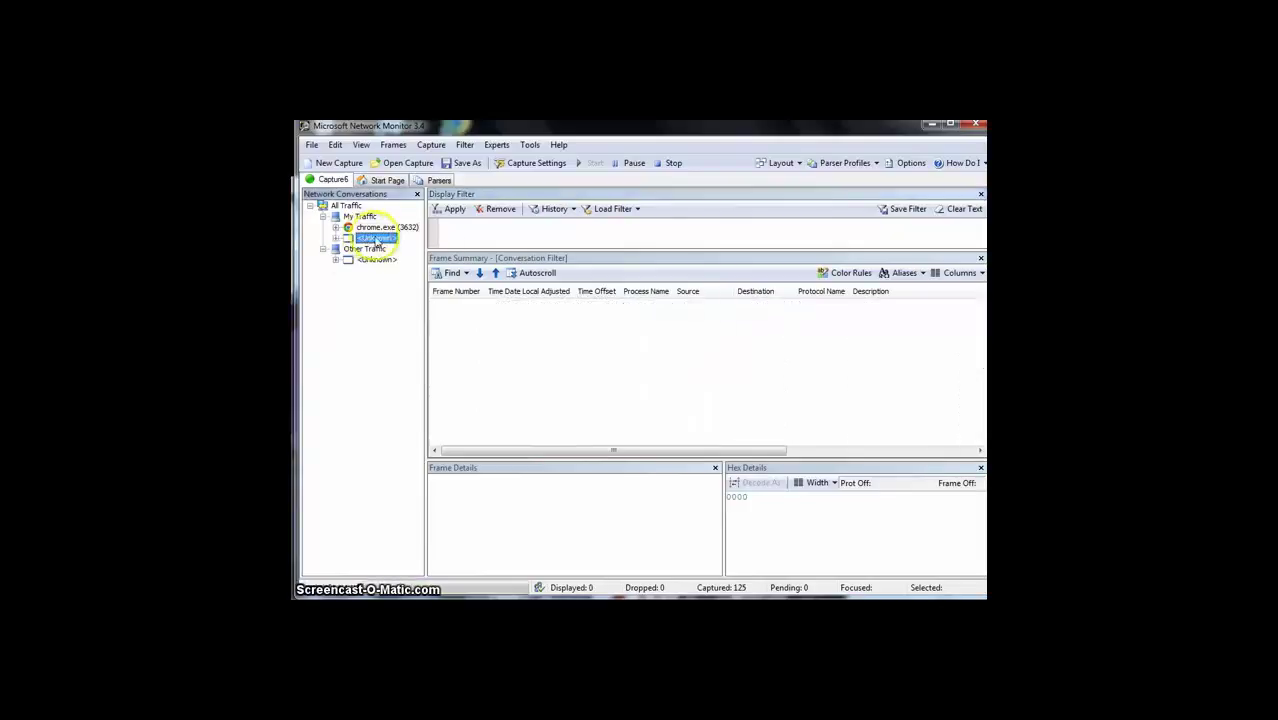
{"action": "left_click", "coordinate": [534, 232]}
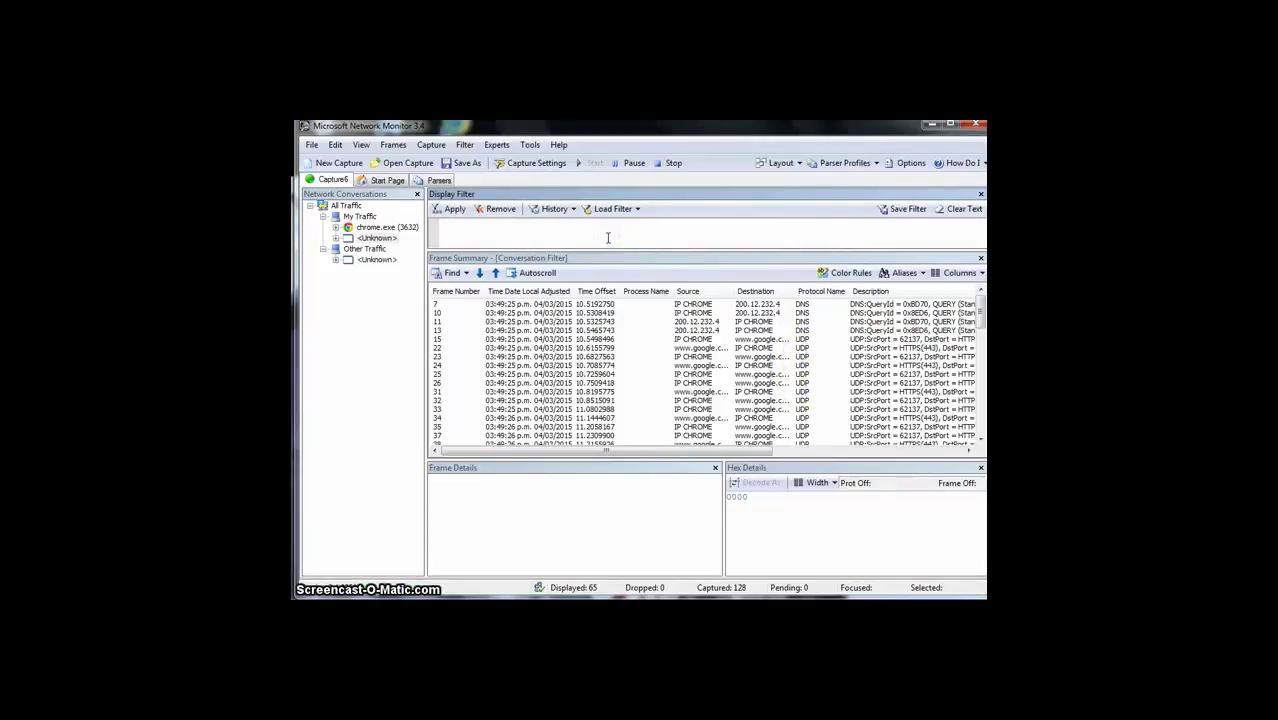
{"action": "type", "text": "DP"}
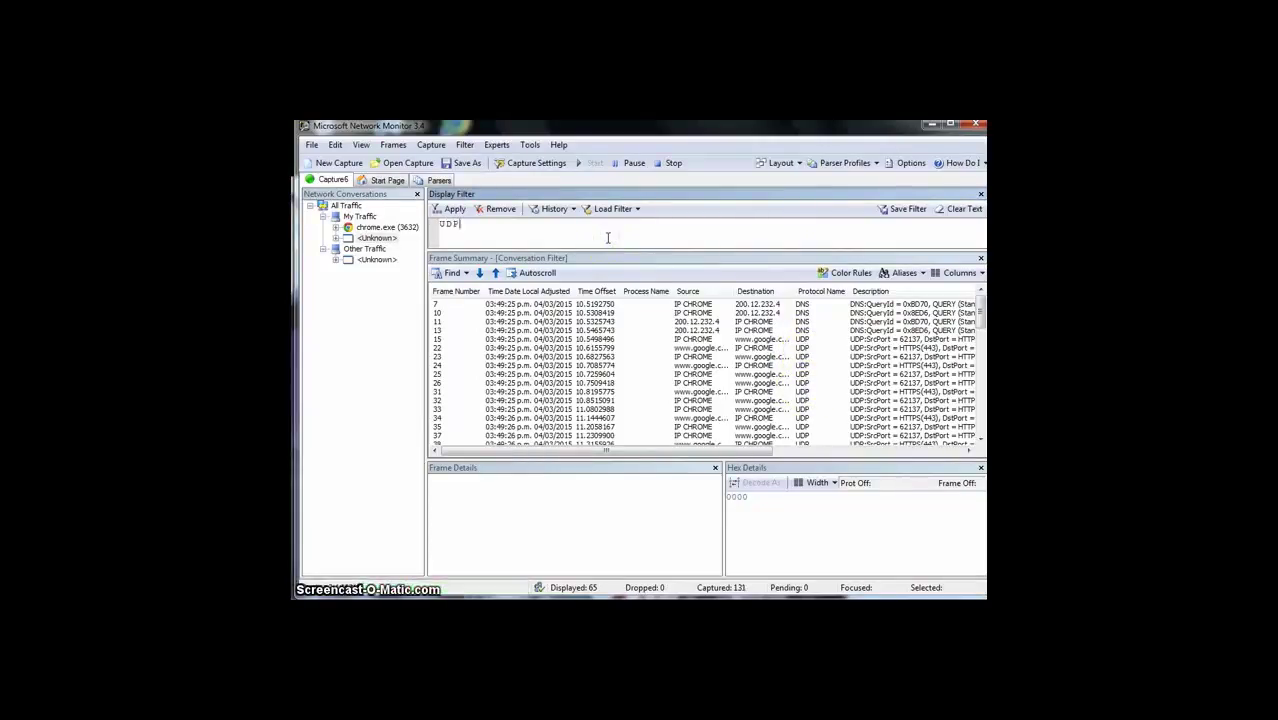
{"action": "left_click", "coordinate": [455, 209]}
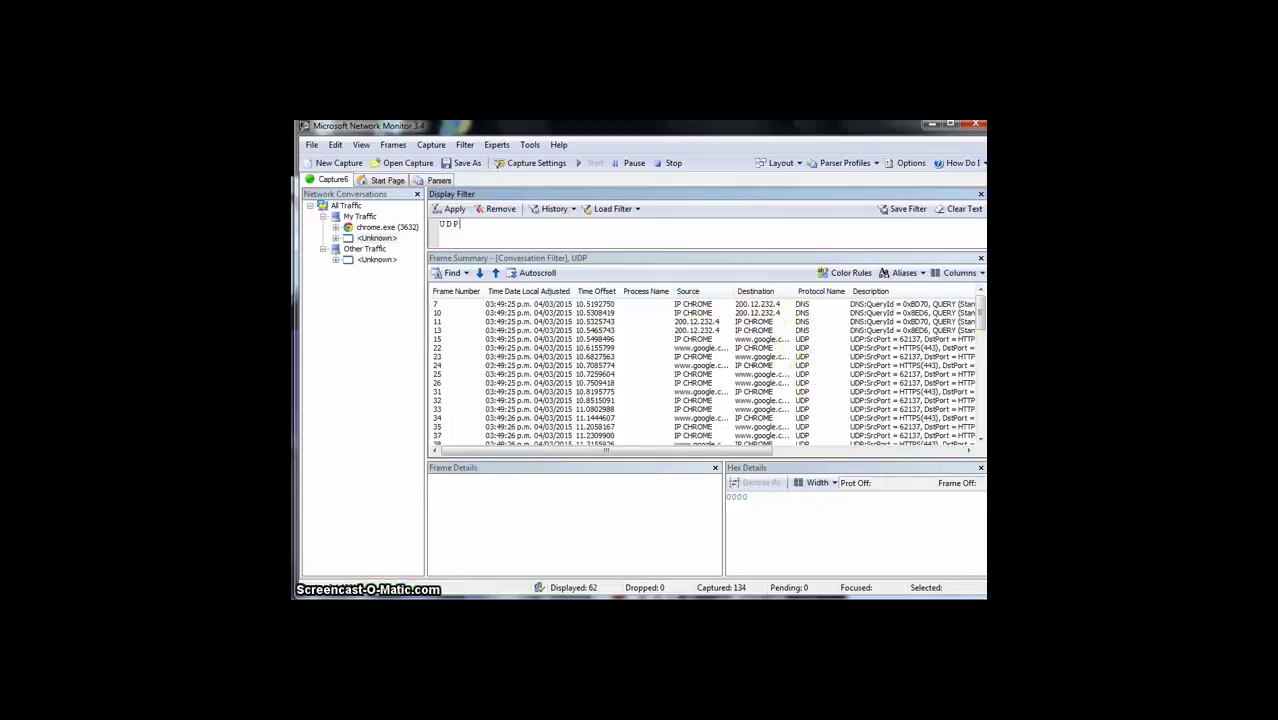
{"action": "mouse_move", "coordinate": [980, 310]}
{"action": "left_mouse_down"}
{"action": "mouse_move", "coordinate": [982, 340]}
{"action": "mouse_move", "coordinate": [982, 322]}
{"action": "left_mouse_up"}
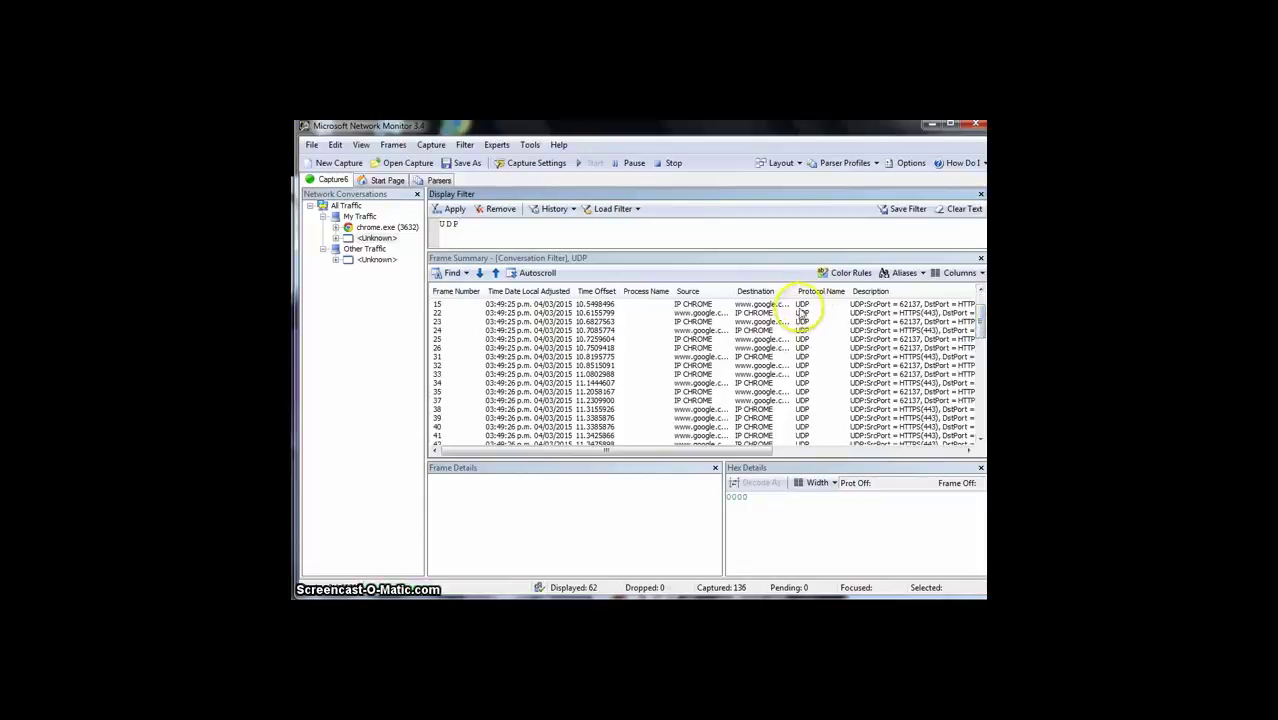
- Edit the existing TCP color rule and replace its filter expression with UDP
{"action": "left_click", "coordinate": [846, 272]}
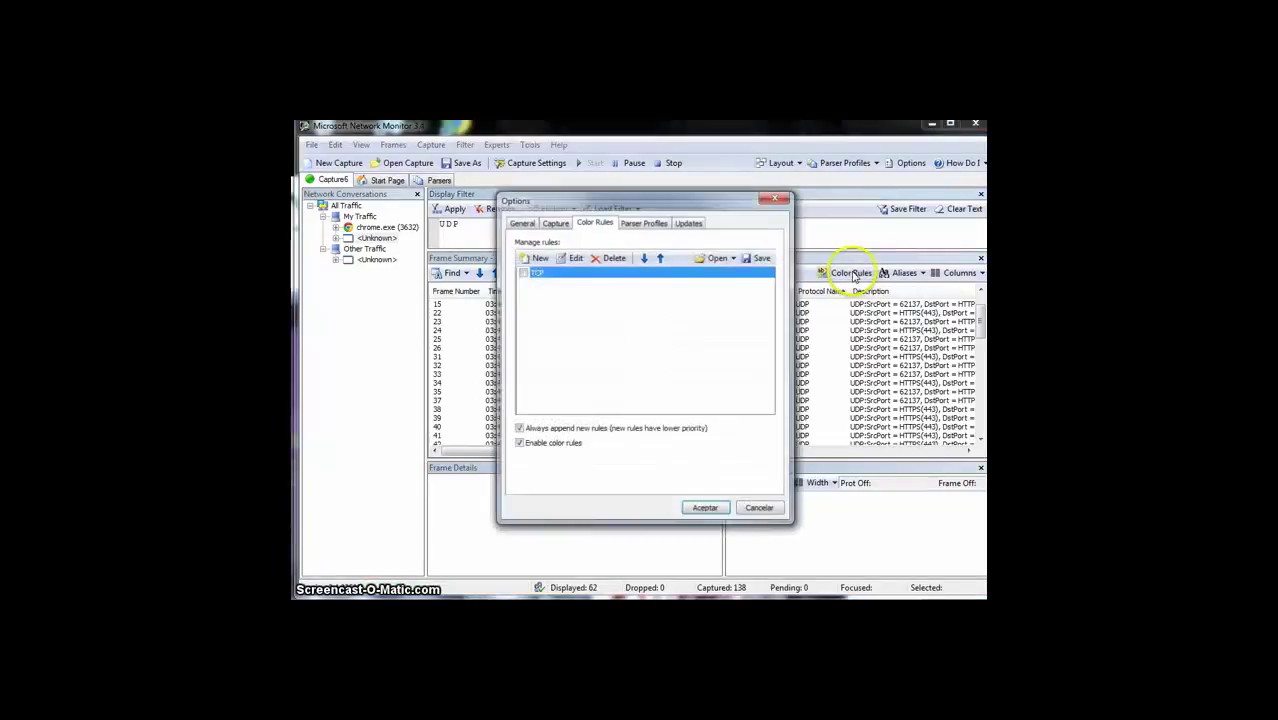
{"action": "left_click", "coordinate": [575, 259]}
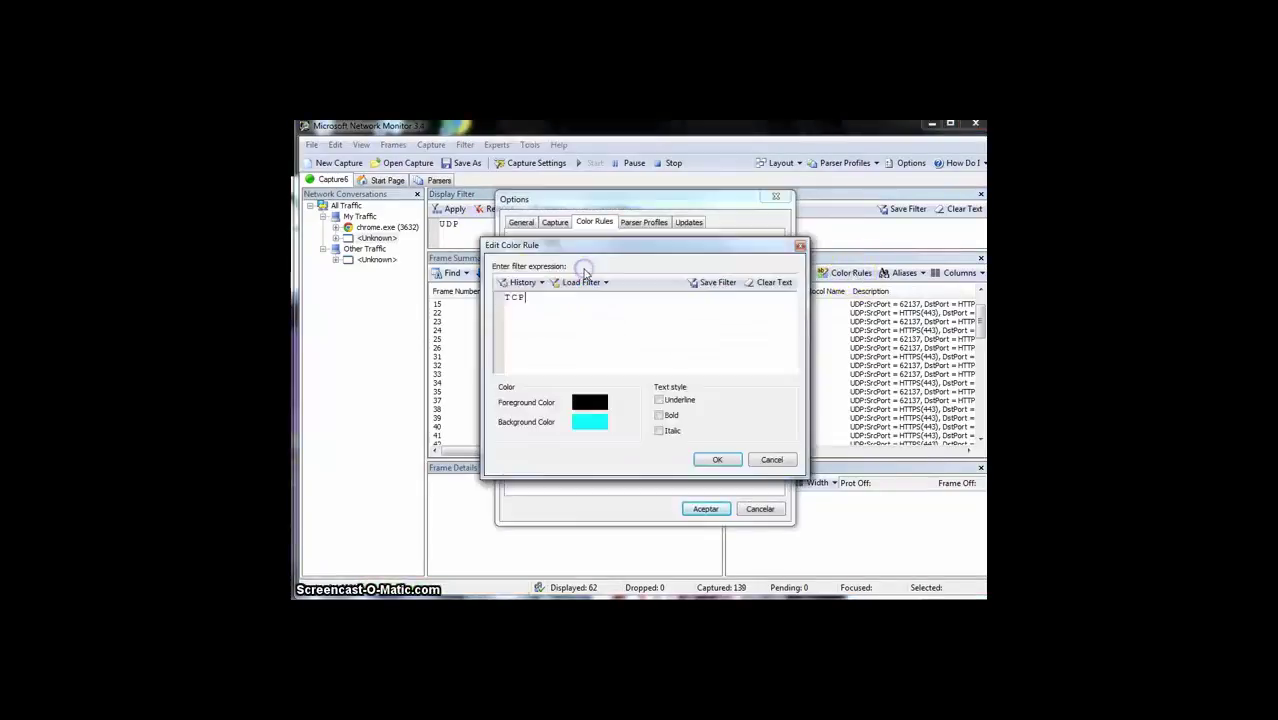
{"action": "double_click", "coordinate": [553, 297]}
{"action": "left_click", "coordinate": [565, 296]}
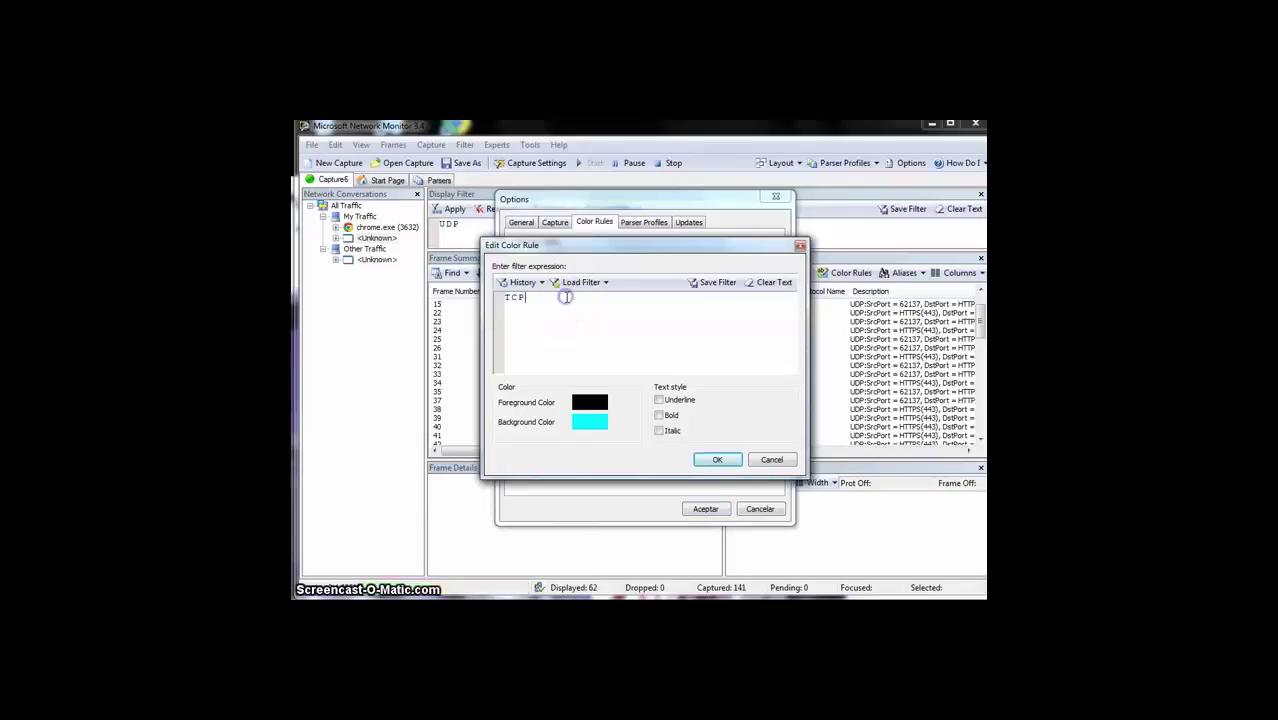
{"action": "left_click_drag", "start_coordinate": [567, 297], "coordinate": [483, 303]}
{"action": "type", "text": "UDP"}
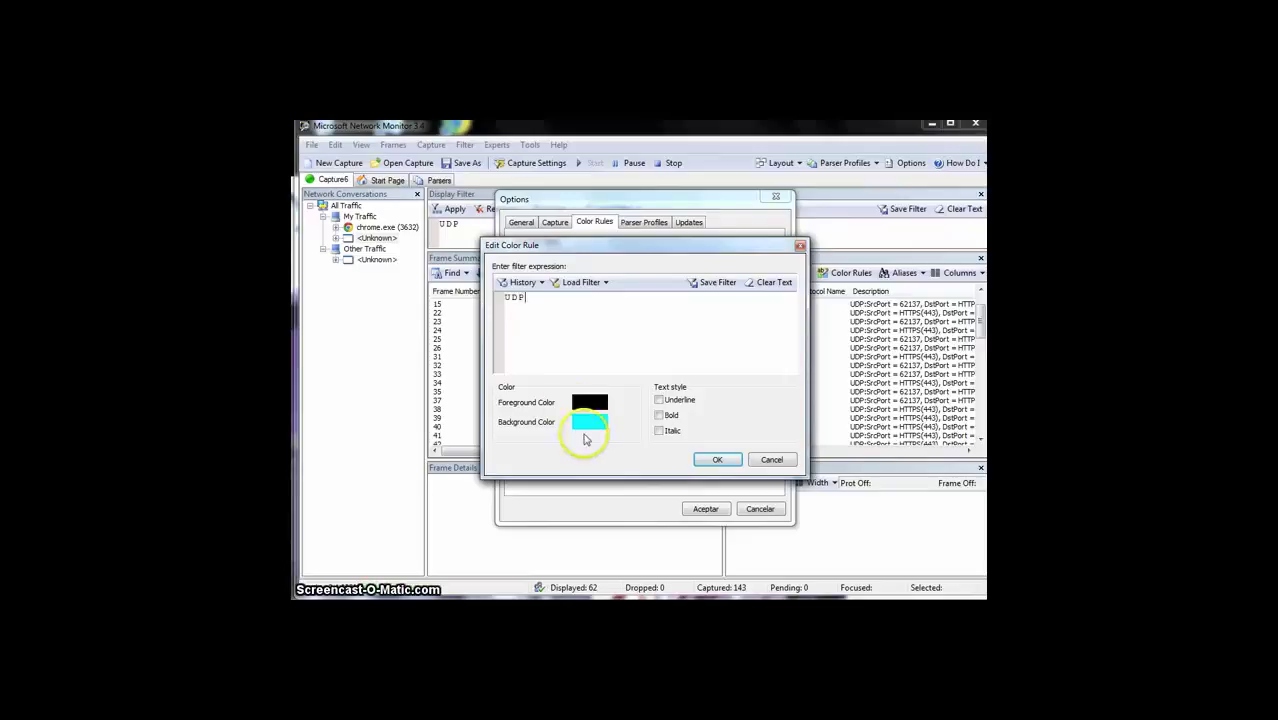
- Set the UDP color rule's background to bright blue, enable the rule and apply the options
{"action": "left_click", "coordinate": [589, 426]}
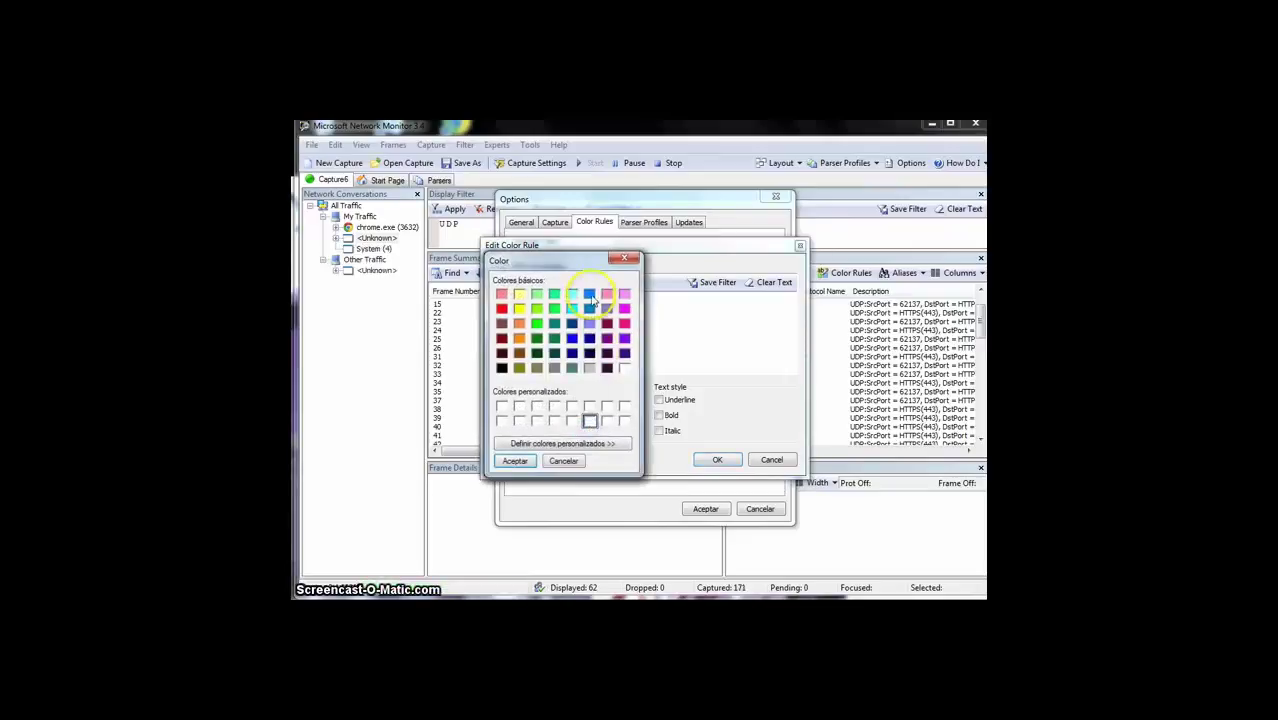
{"action": "left_click", "coordinate": [590, 294]}
{"action": "left_click", "coordinate": [514, 462]}
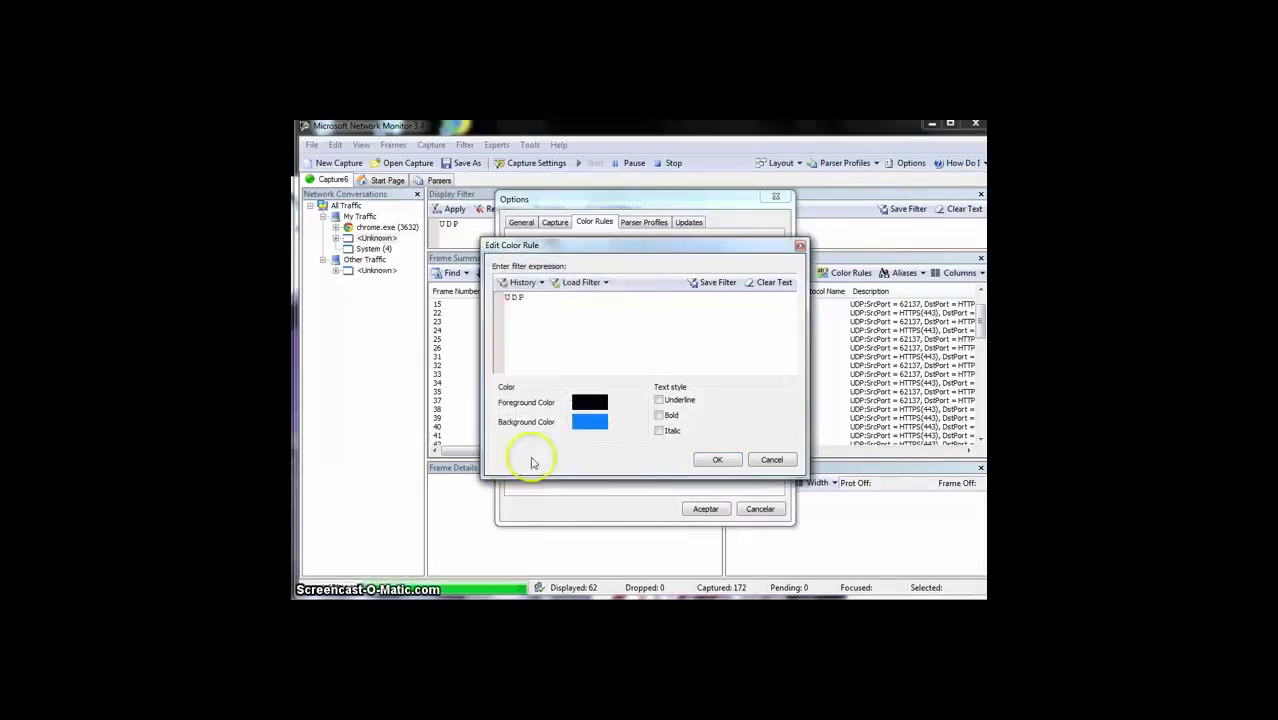
{"action": "left_click", "coordinate": [722, 460]}
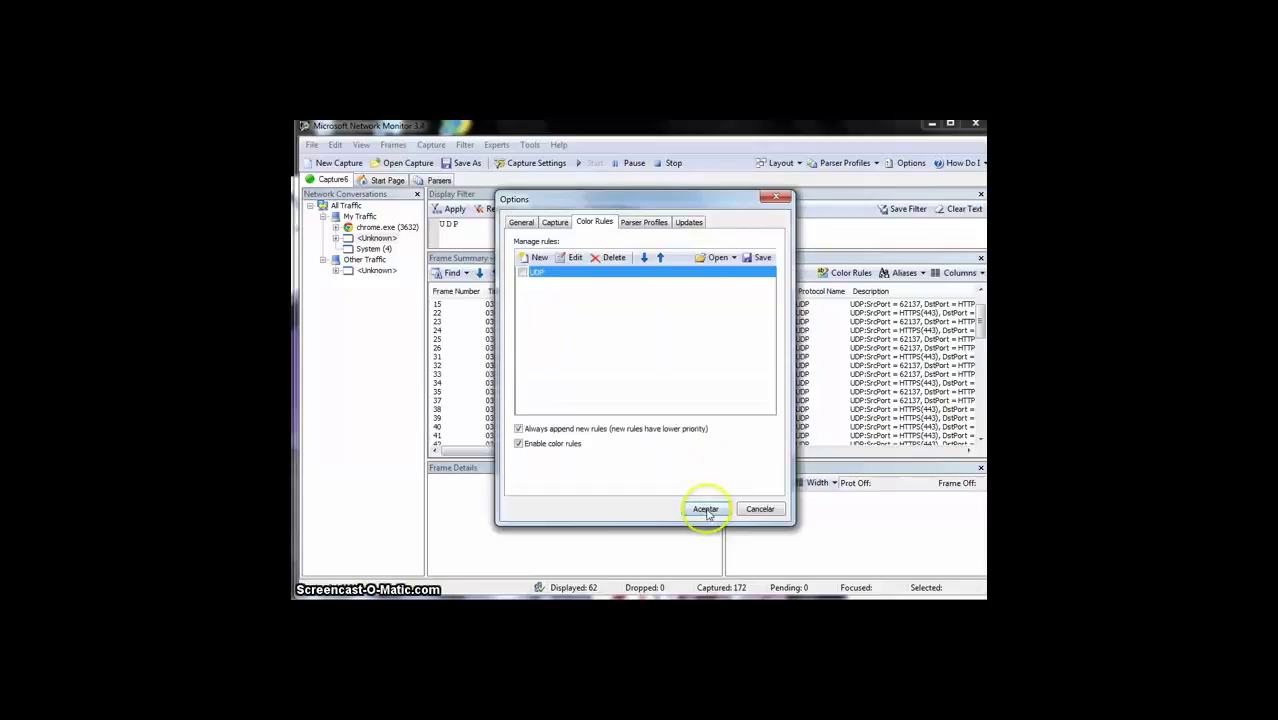
{"action": "left_click", "coordinate": [522, 272]}
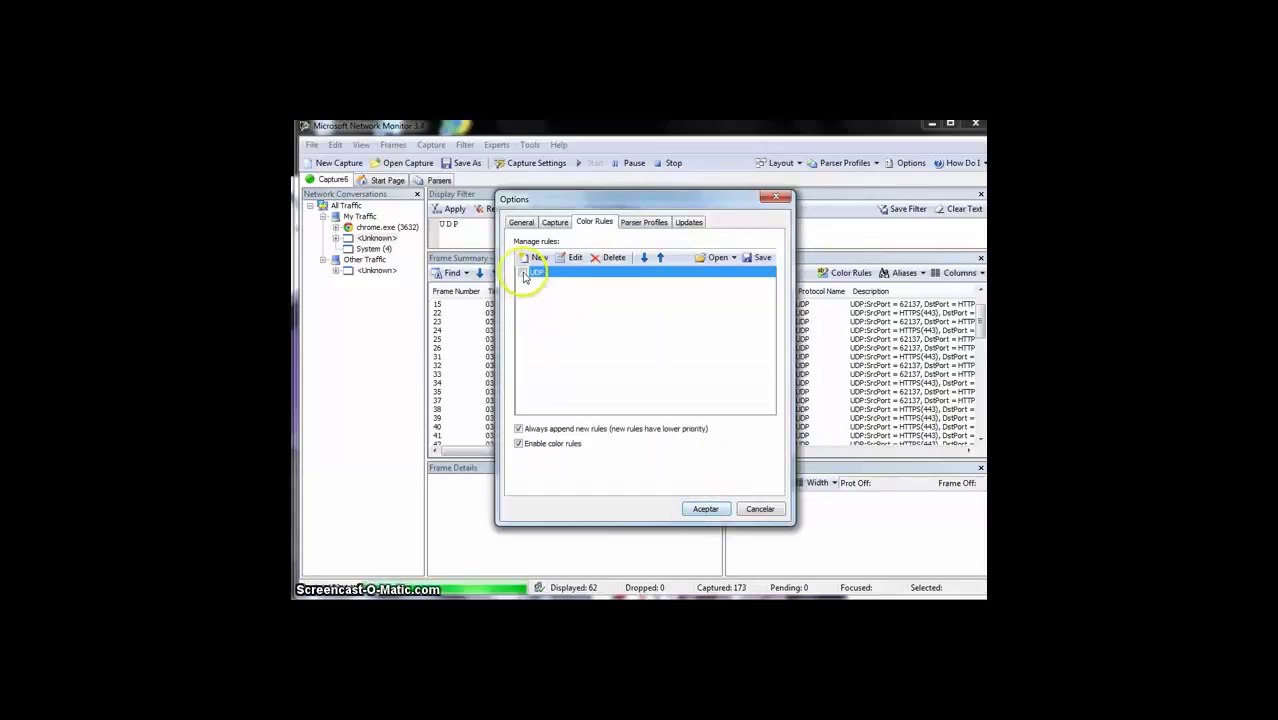
{"action": "left_click", "coordinate": [705, 509]}
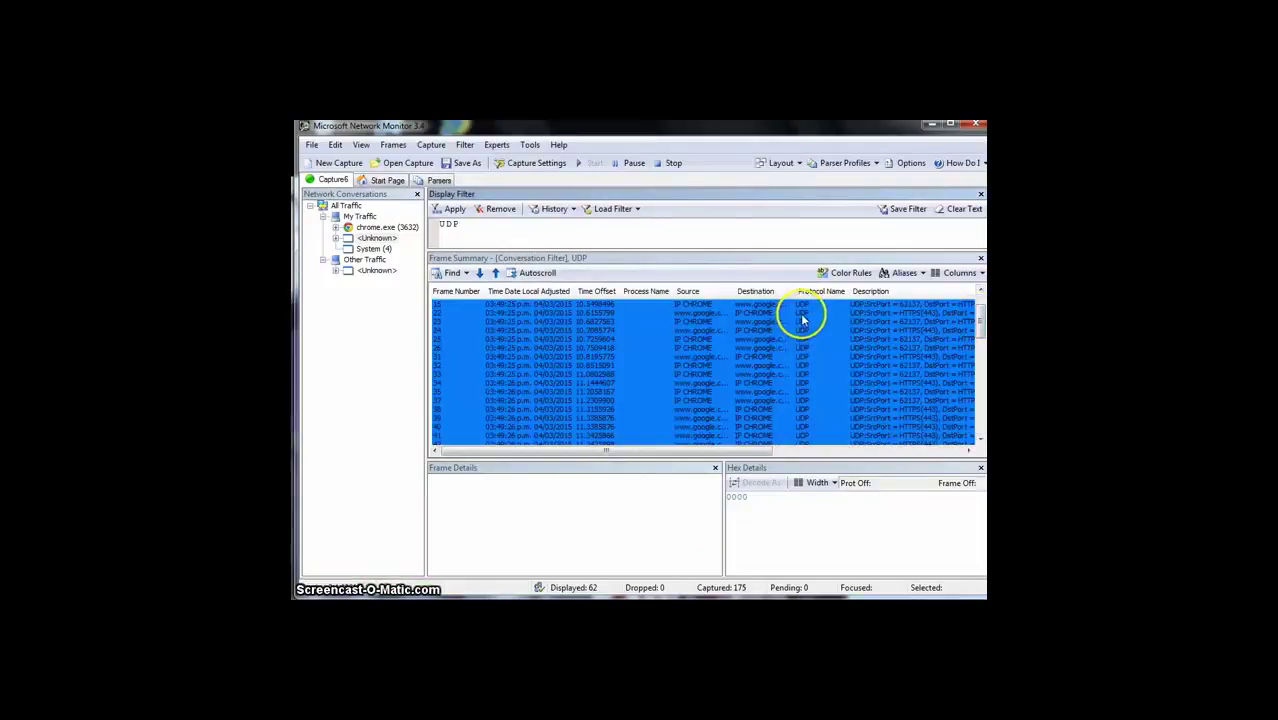
- Open the UDP display filter expression for editing
{"action": "mouse_move", "coordinate": [981, 320]}
{"action": "left_mouse_down"}
{"action": "mouse_move", "coordinate": [981, 408]}
{"action": "mouse_move", "coordinate": [981, 312]}
{"action": "left_mouse_up"}
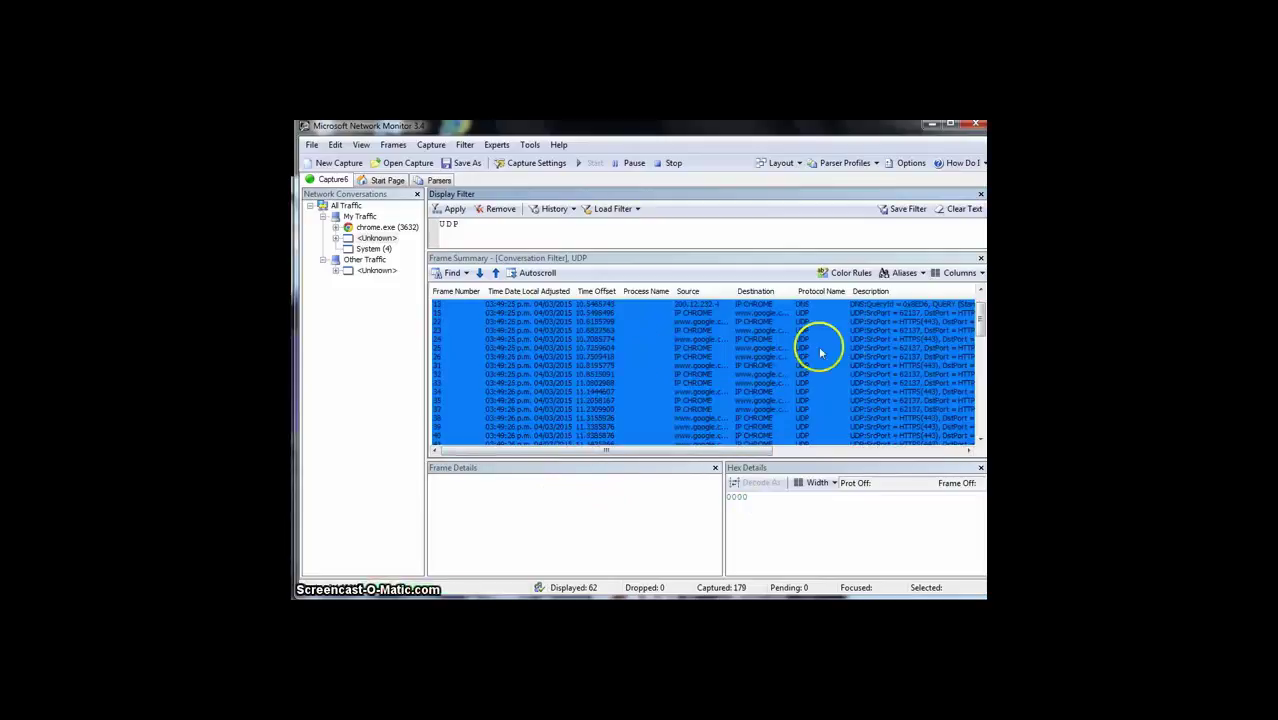
{"action": "scroll", "coordinate": [975, 335], "scroll_direction": "up", "scroll_amount": 2}
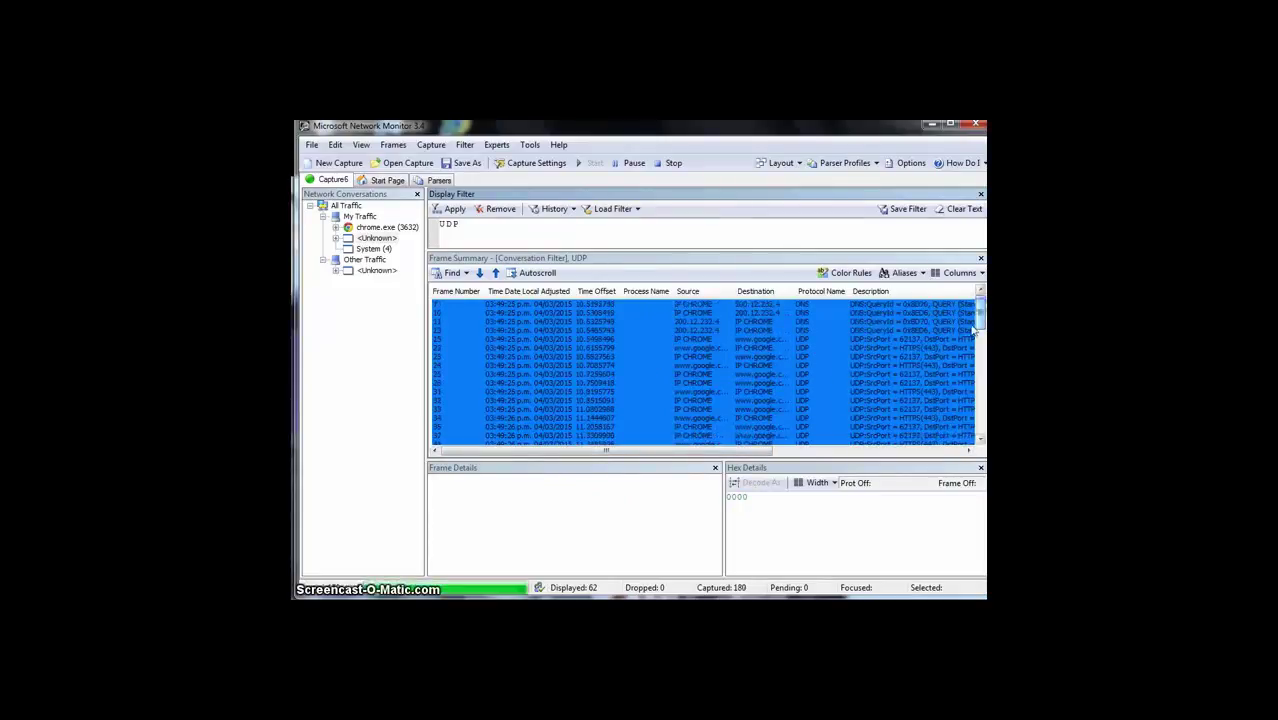
{"action": "left_click", "coordinate": [458, 222]}
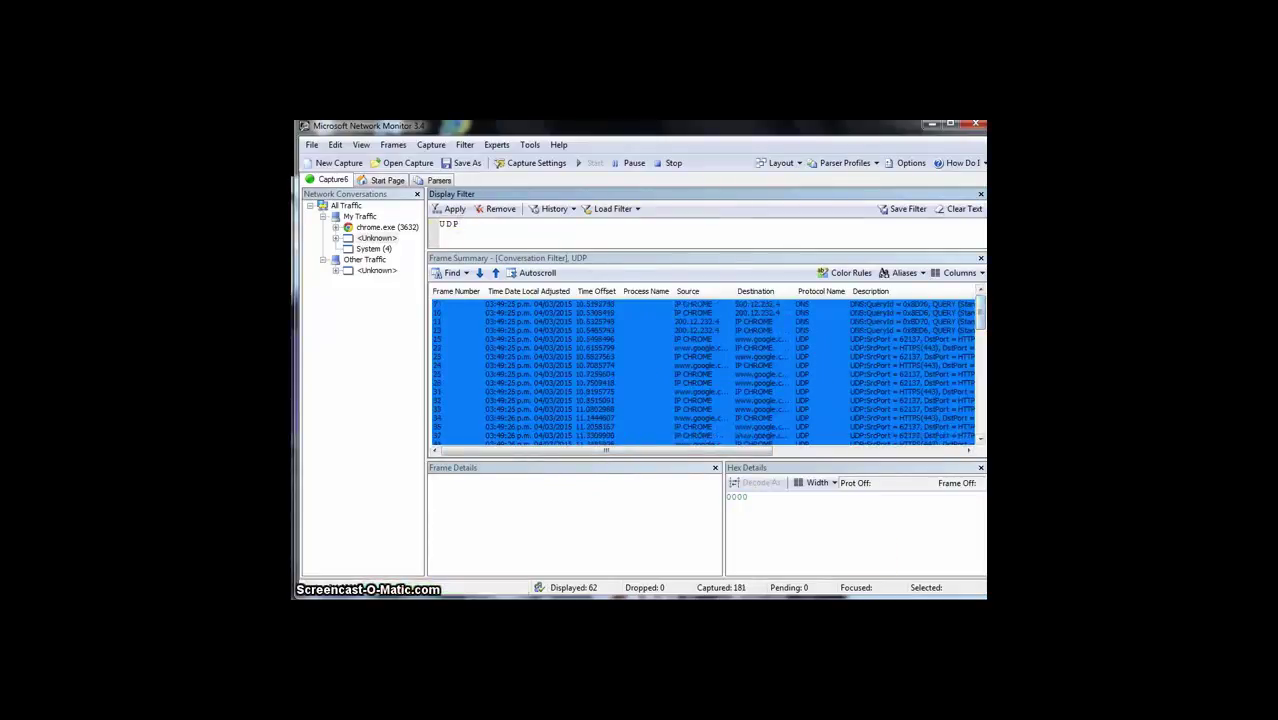